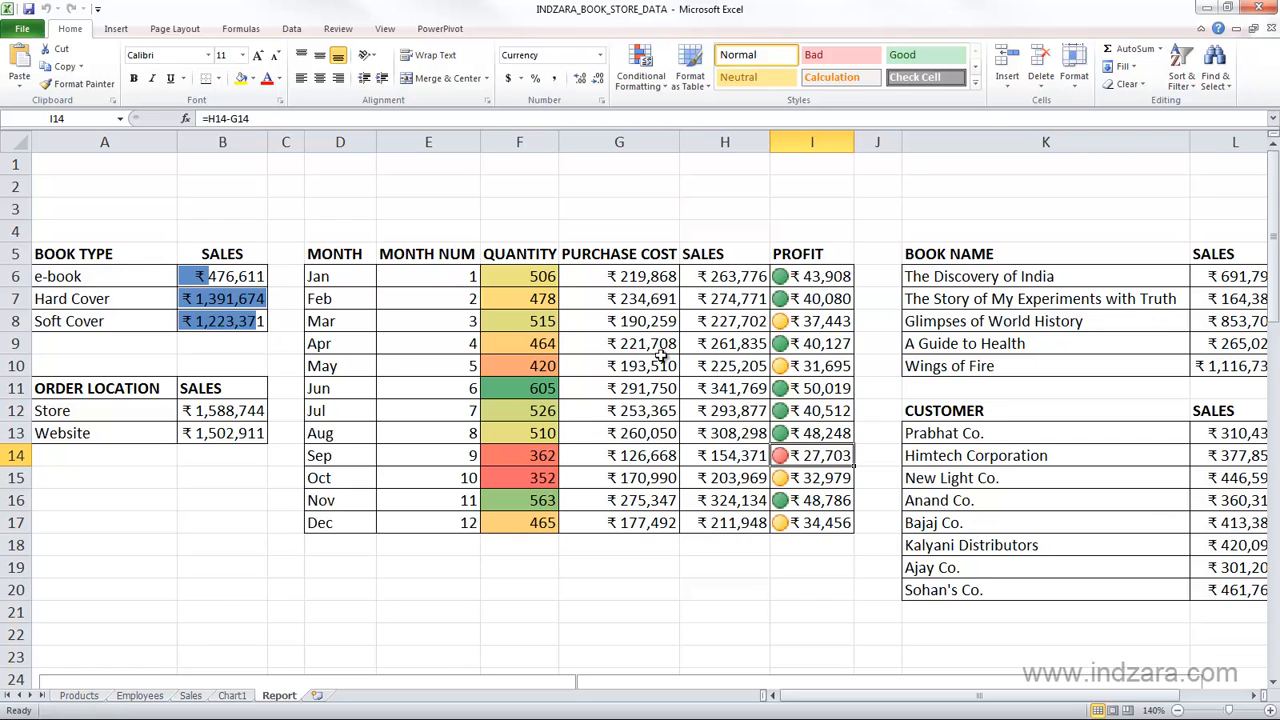
On the Employees sheet, select the salary grid NU3:OF10 and go to Conditional Formatting
{"action": "left_click", "coordinate": [139, 695]}
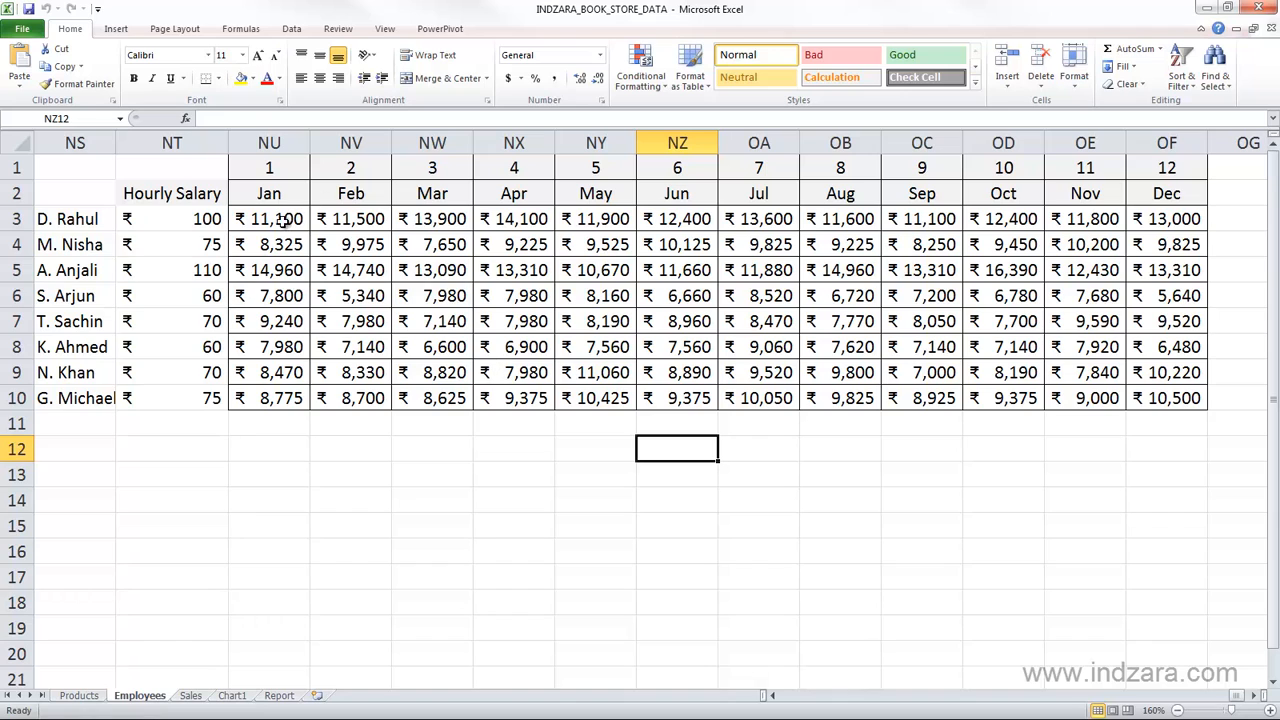
{"action": "left_click_drag", "start_coordinate": [270, 219], "coordinate": [1137, 399]}
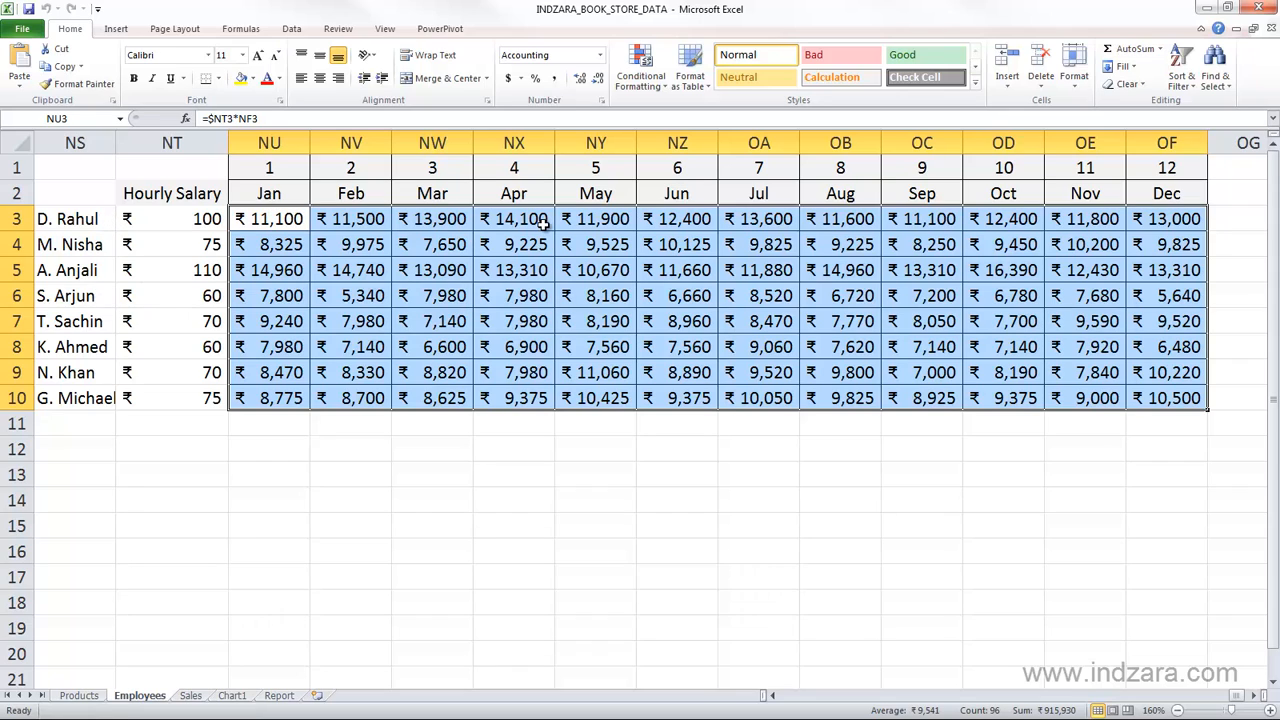
{"action": "left_click", "coordinate": [641, 85]}
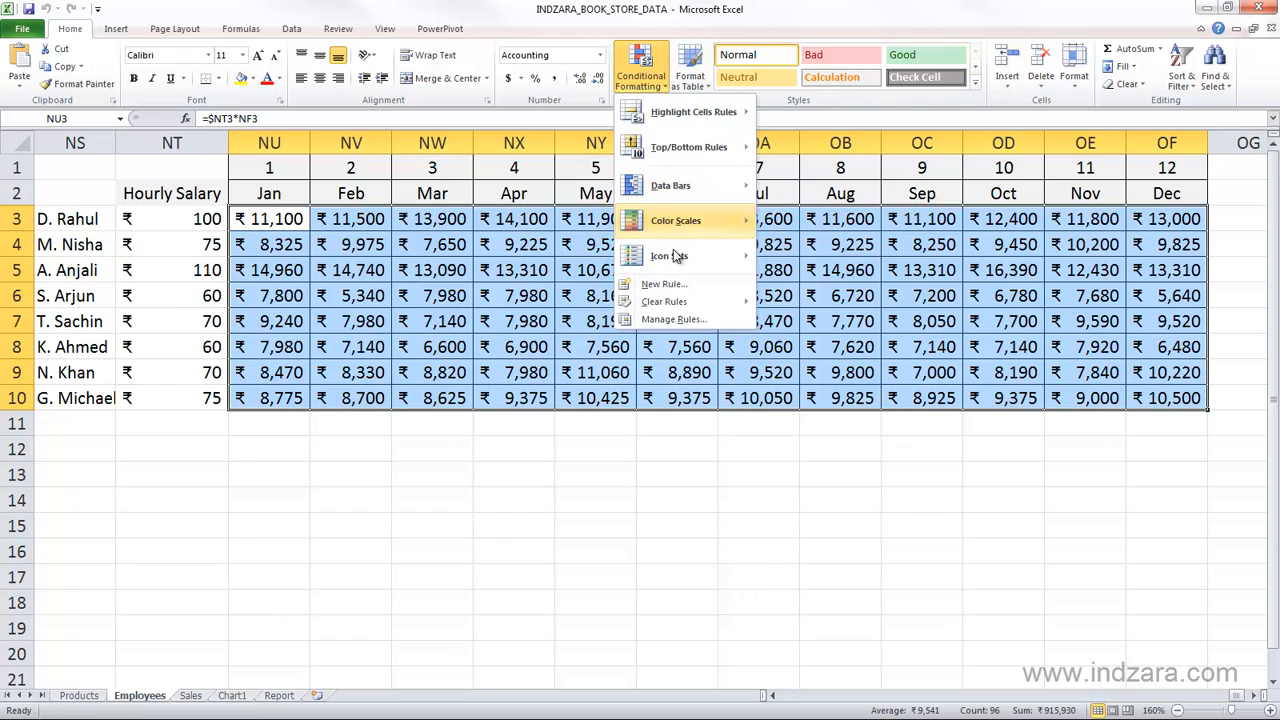
Create a rule formatting only cells whose Cell Value is greater than 10000
{"action": "left_click", "coordinate": [676, 287]}
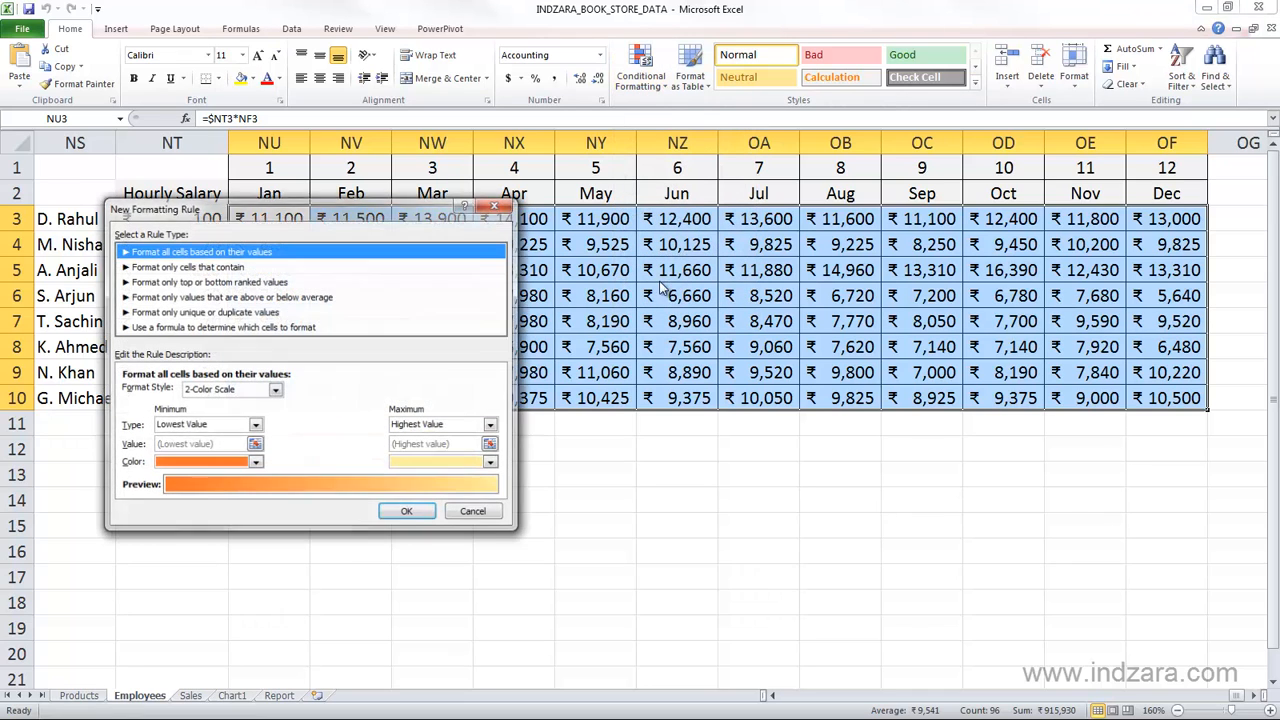
{"action": "left_click", "coordinate": [188, 268]}
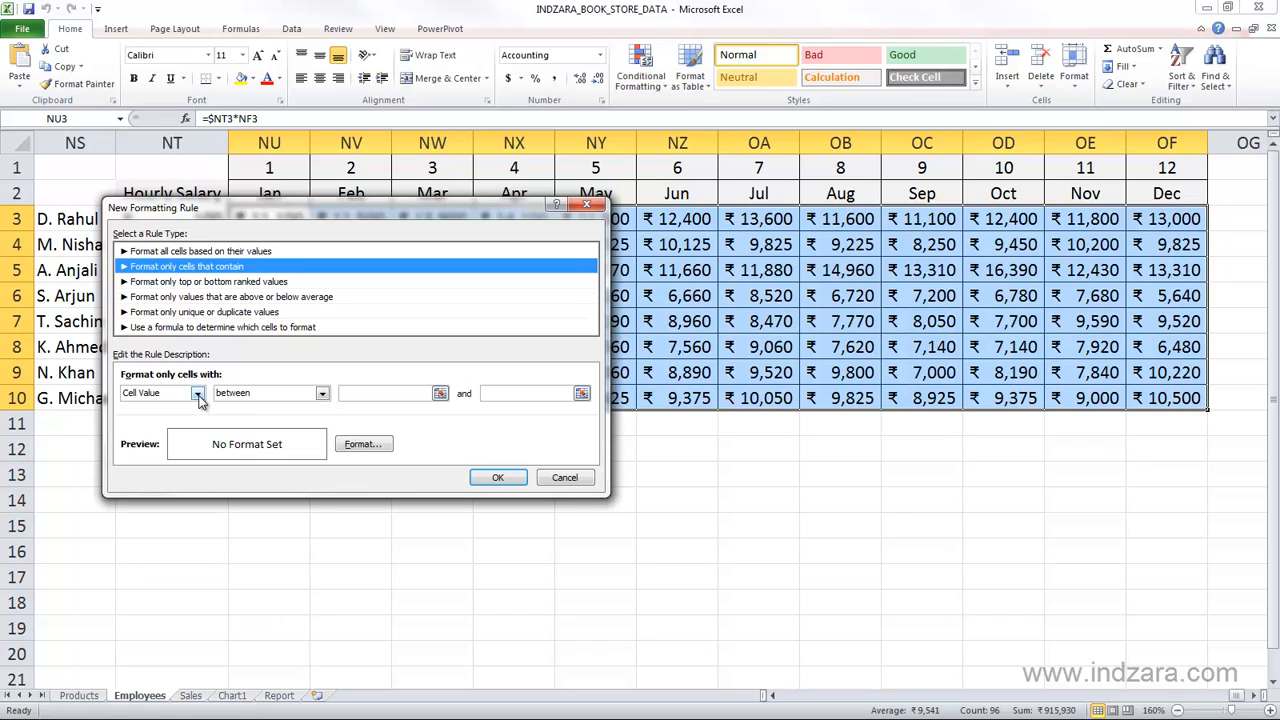
{"action": "left_click_drag", "start_coordinate": [392, 213], "coordinate": [605, 368]}
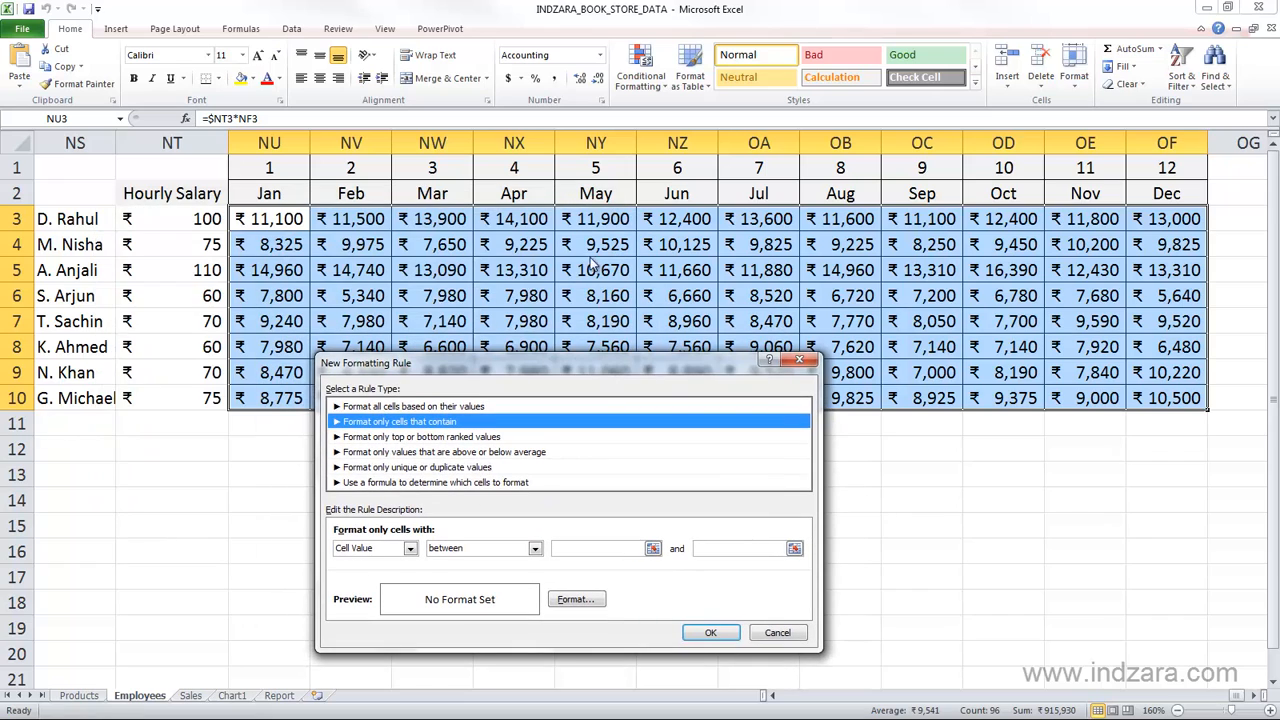
{"action": "left_click", "coordinate": [536, 549]}
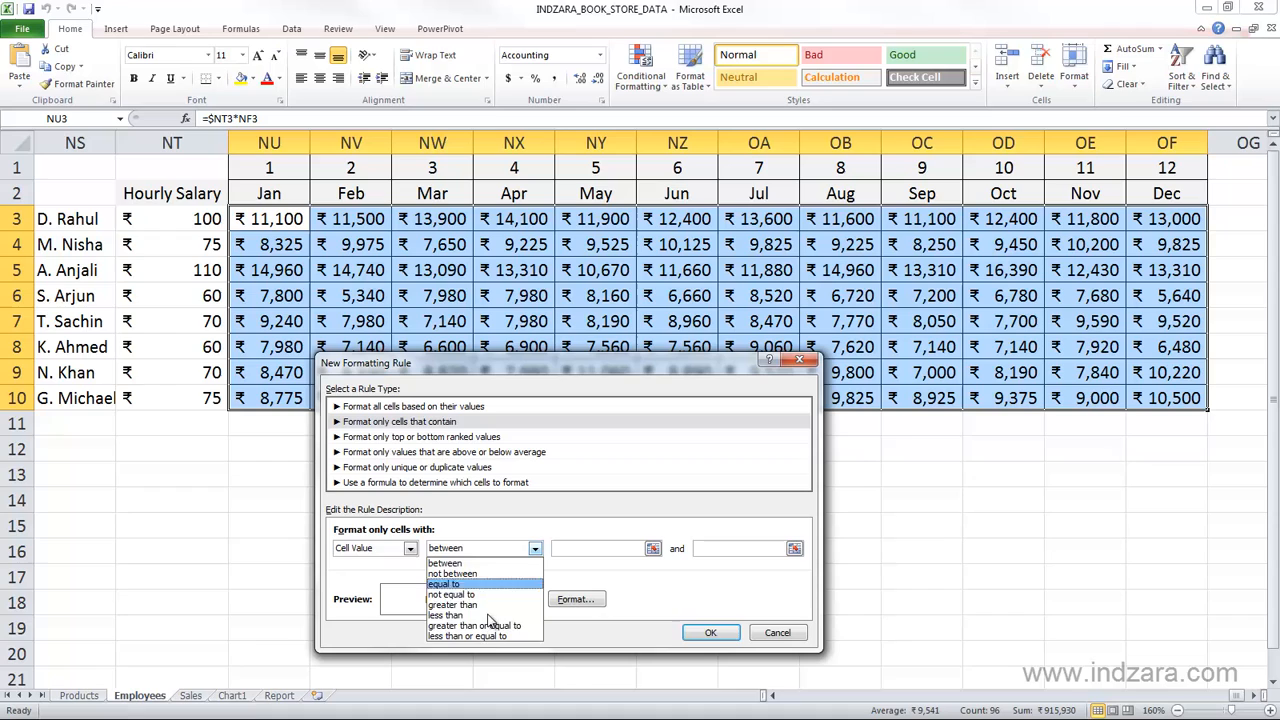
{"action": "left_click", "coordinate": [453, 604]}
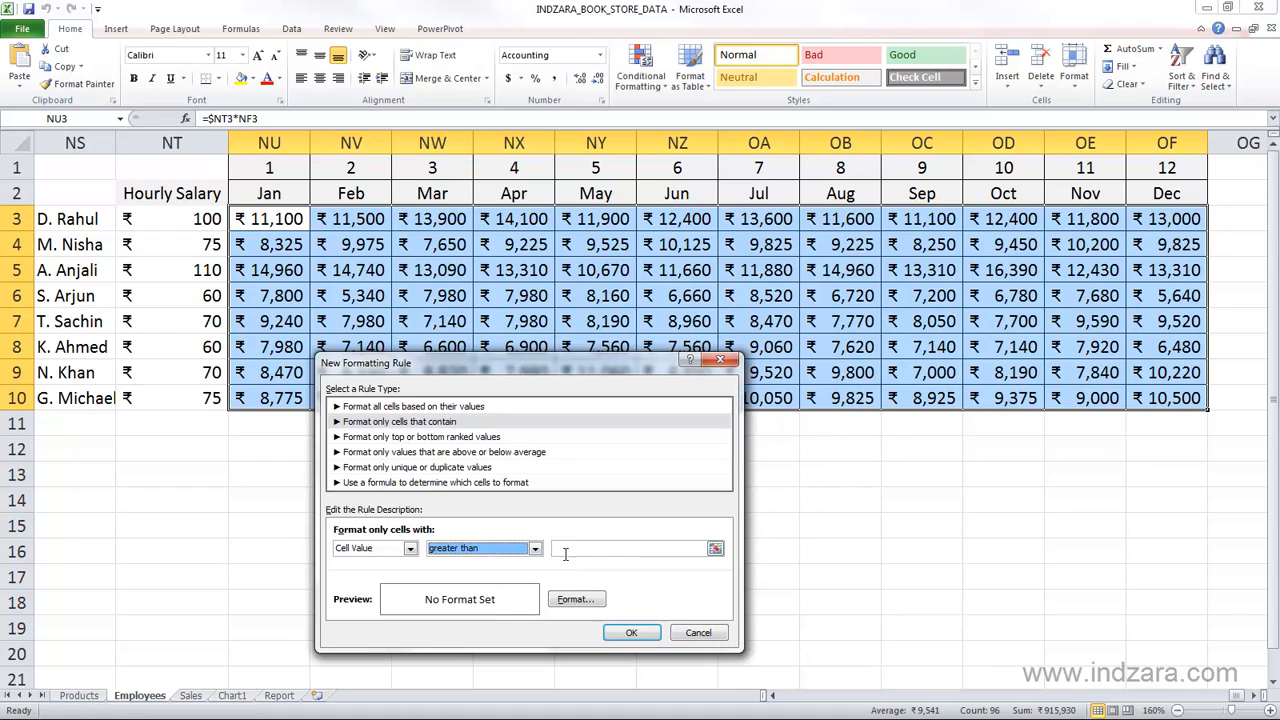
{"action": "left_click", "coordinate": [600, 550]}
{"action": "type", "text": "1"}
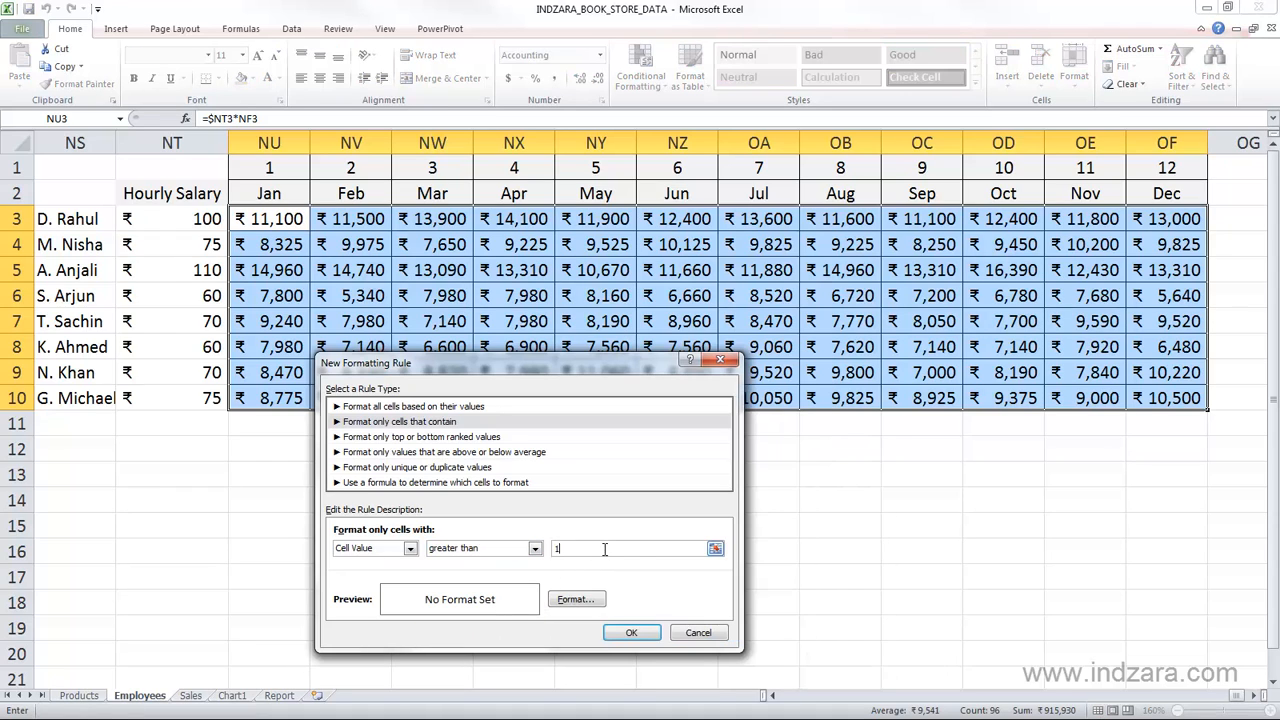
{"action": "type", "text": "0000"}
Bring up Format Cells for the rule and browse its Number and Font settings
{"action": "left_click", "coordinate": [596, 606]}
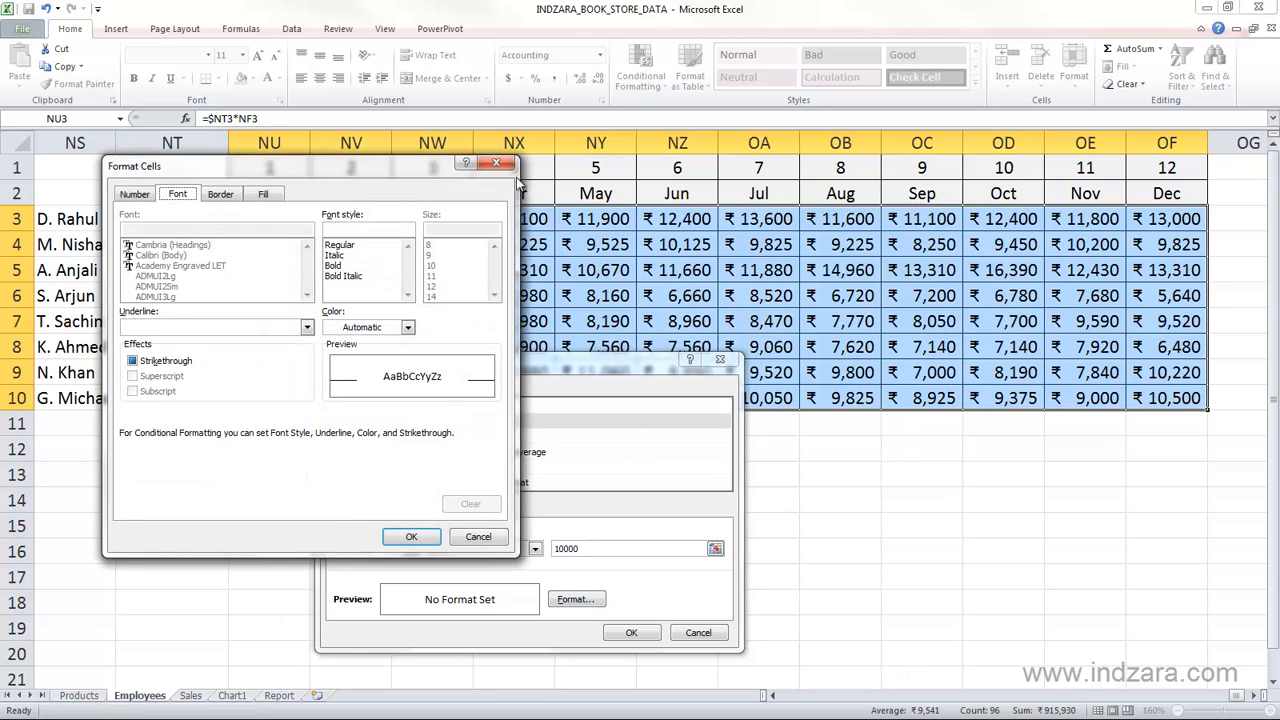
{"action": "left_click_drag", "start_coordinate": [385, 170], "coordinate": [810, 195]}
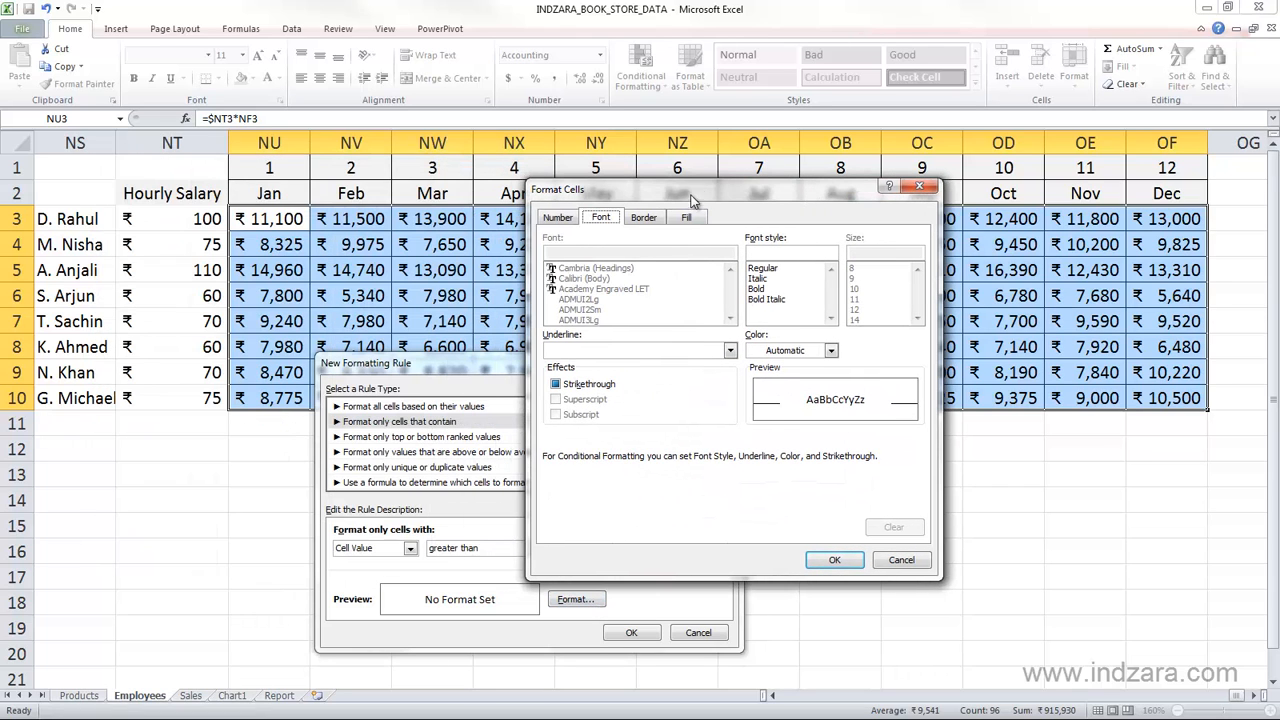
{"action": "left_click_drag", "start_coordinate": [703, 192], "coordinate": [789, 184]}
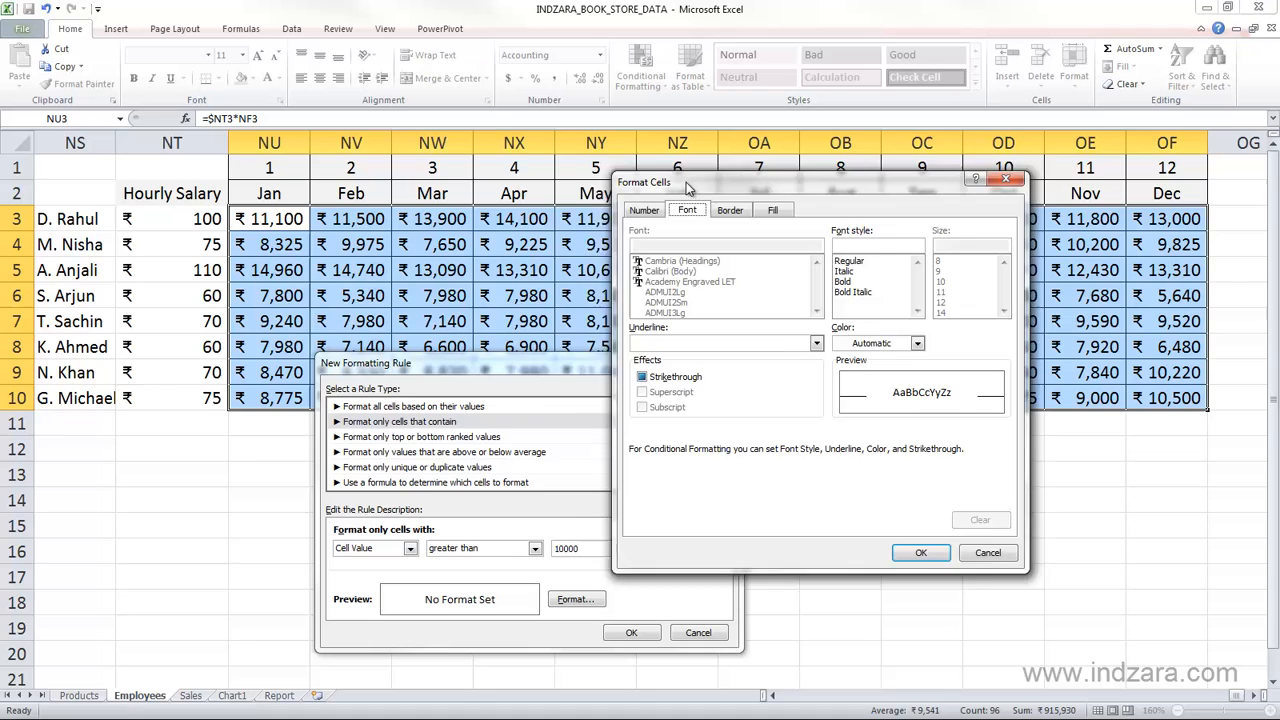
{"action": "left_click_drag", "start_coordinate": [723, 182], "coordinate": [678, 186]}
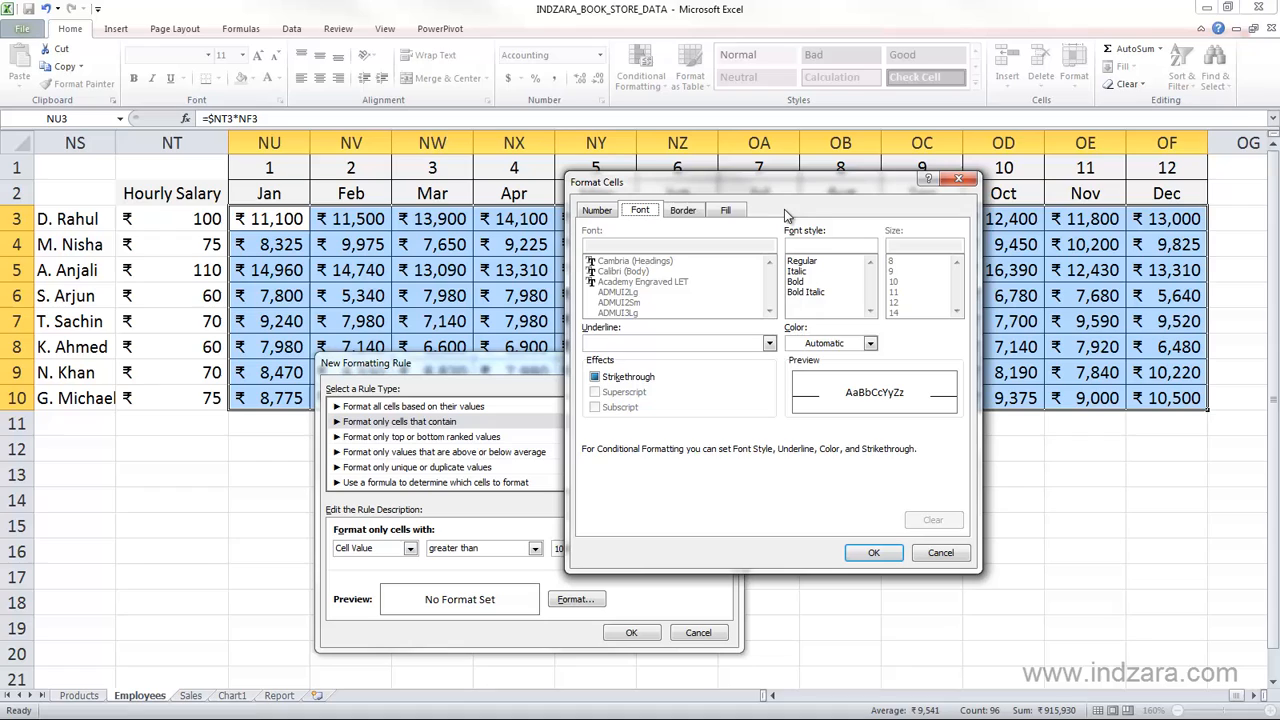
{"action": "left_click", "coordinate": [597, 210]}
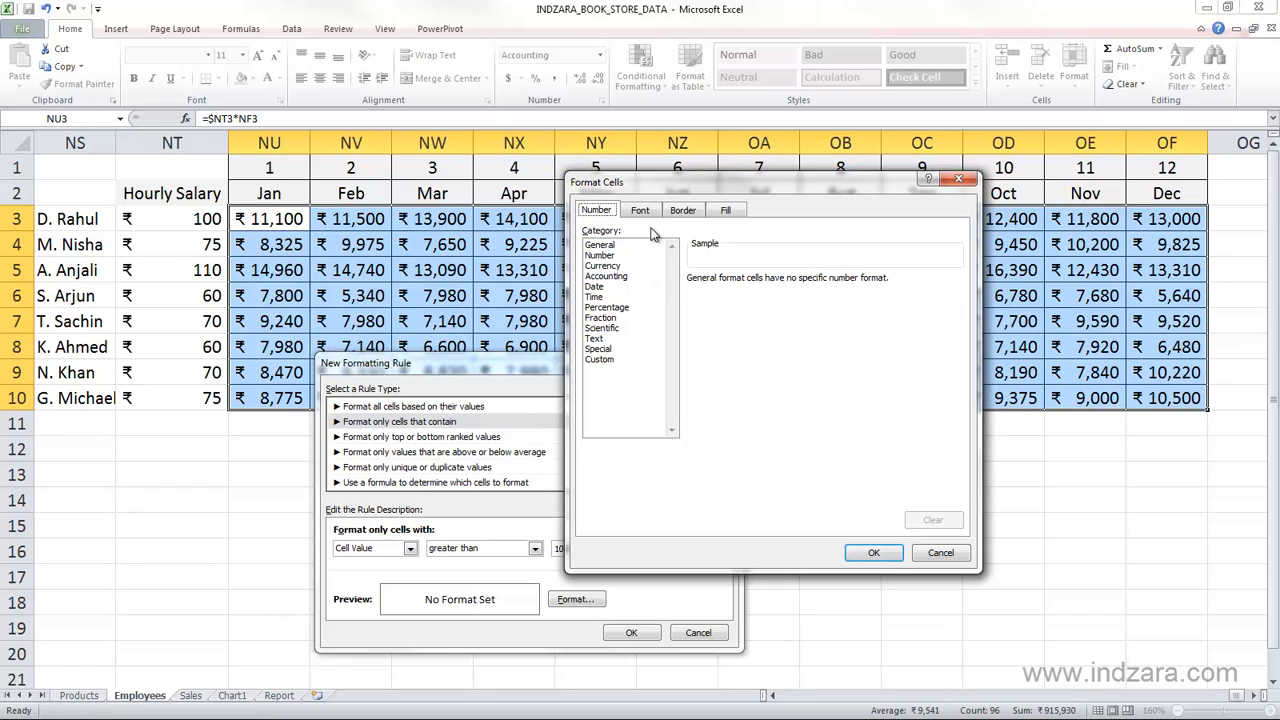
{"action": "left_click", "coordinate": [641, 210]}
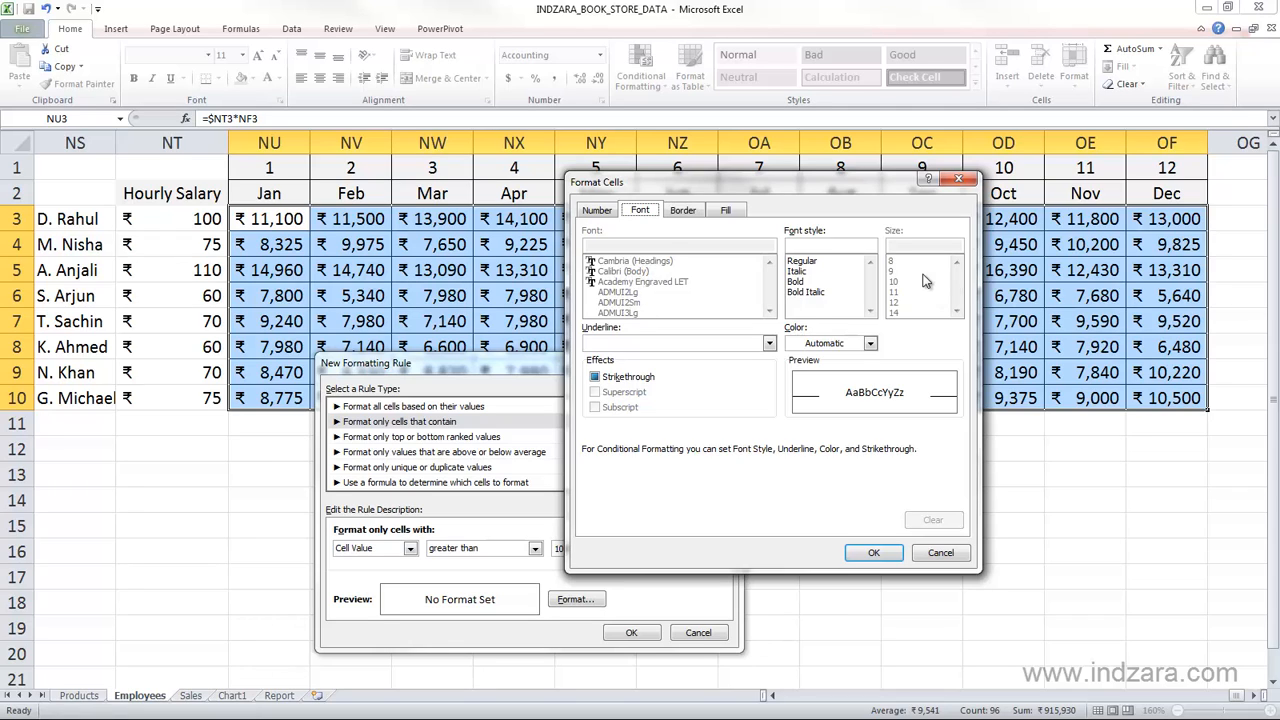
Choose a gold background fill for matching cells after viewing the Border options
{"action": "left_click", "coordinate": [683, 210]}
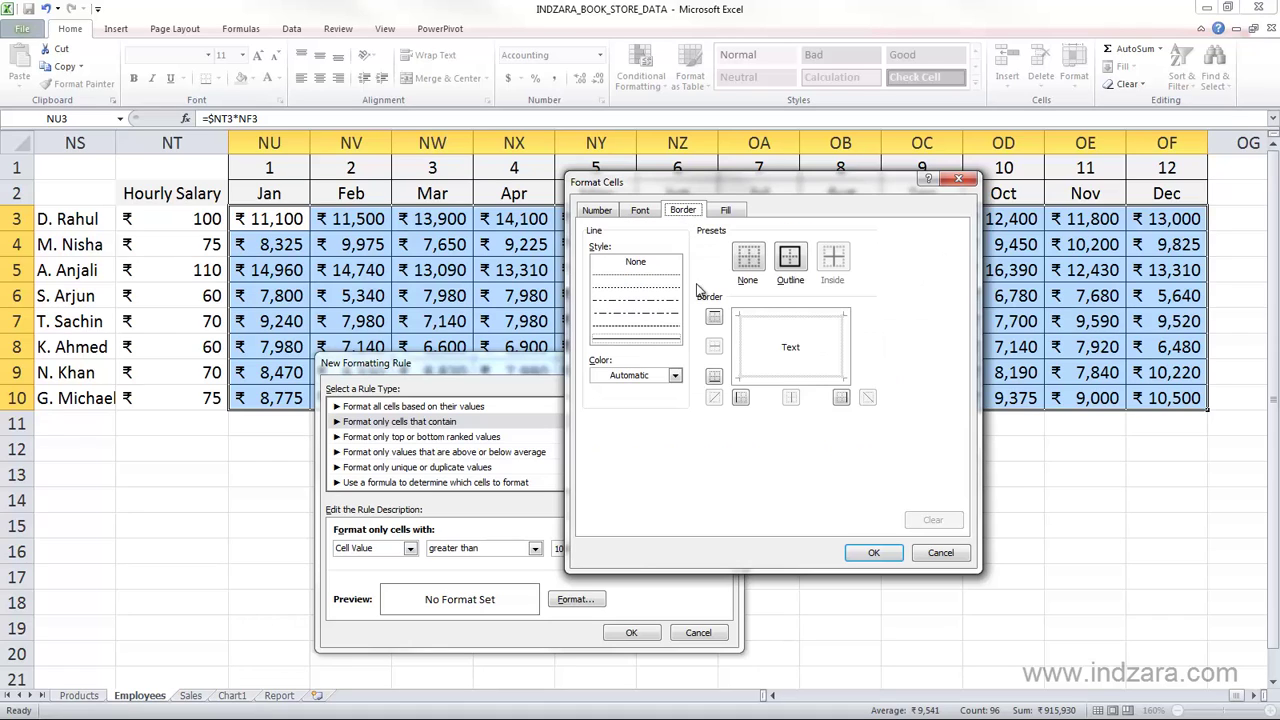
{"action": "left_click", "coordinate": [726, 210]}
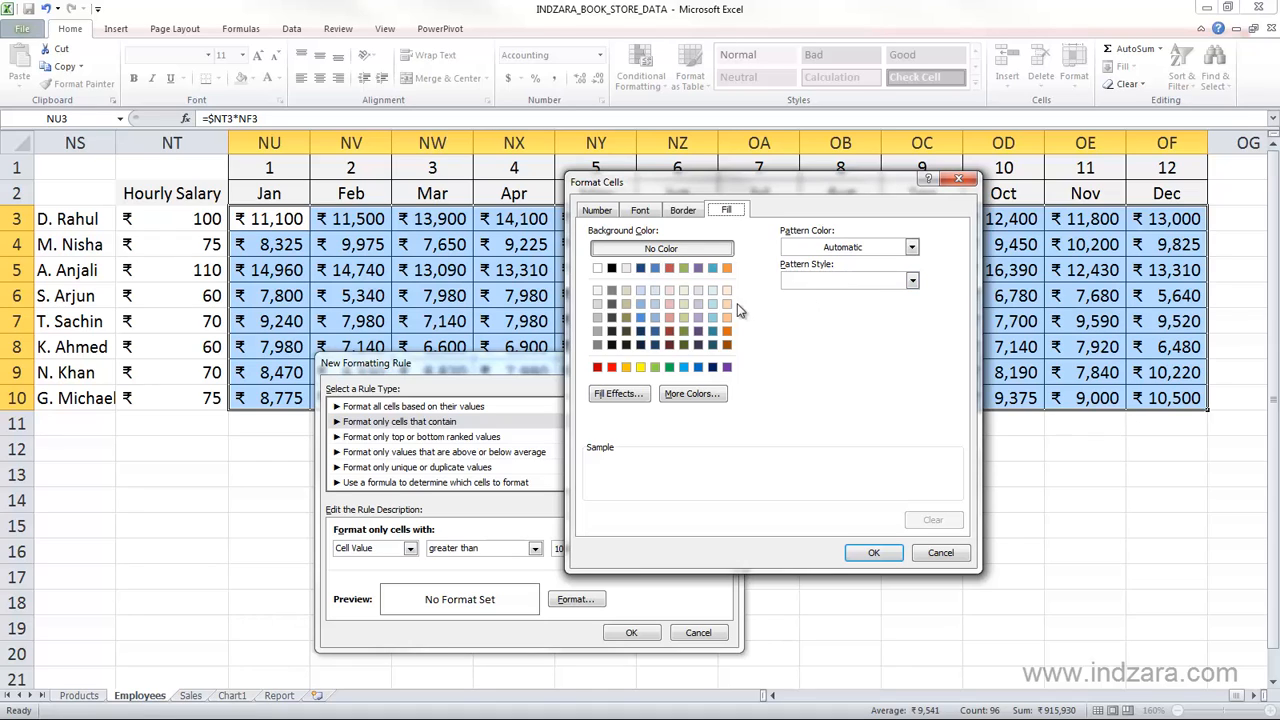
{"action": "left_click", "coordinate": [626, 367]}
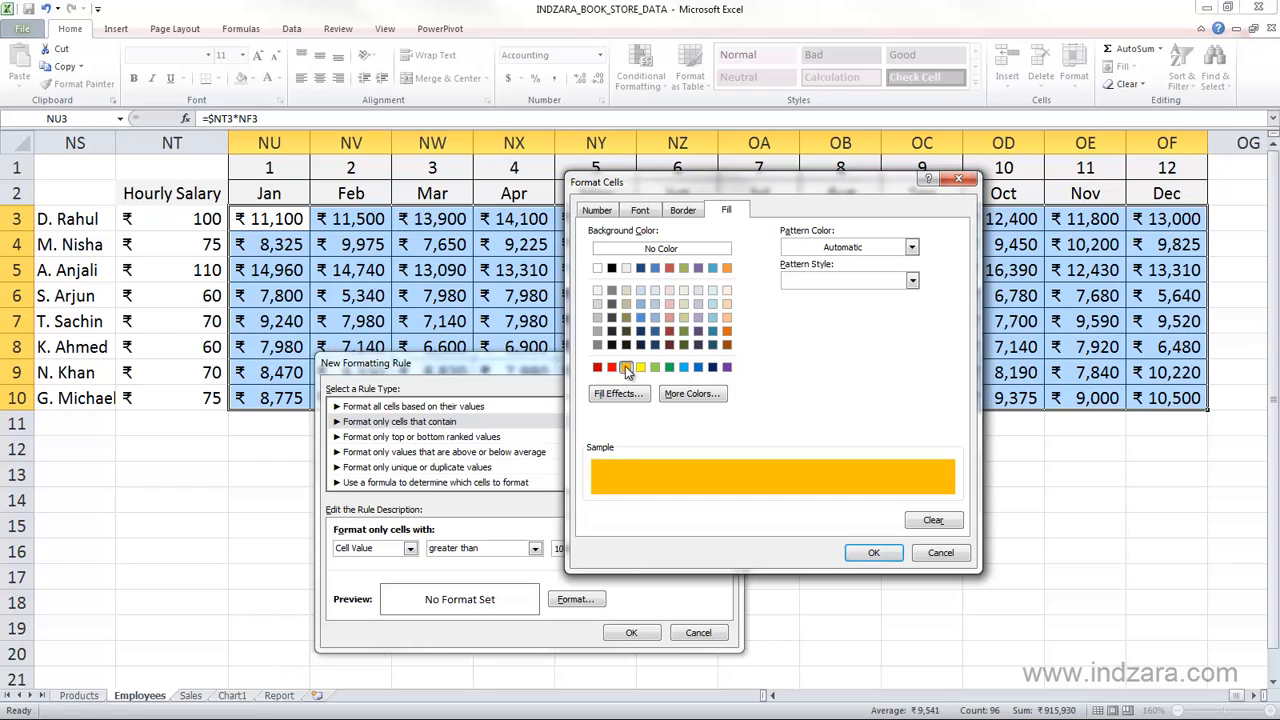
{"action": "left_click", "coordinate": [684, 211]}
Make the matching font bold and dark red, then confirm the cell formatting
{"action": "left_click", "coordinate": [646, 211]}
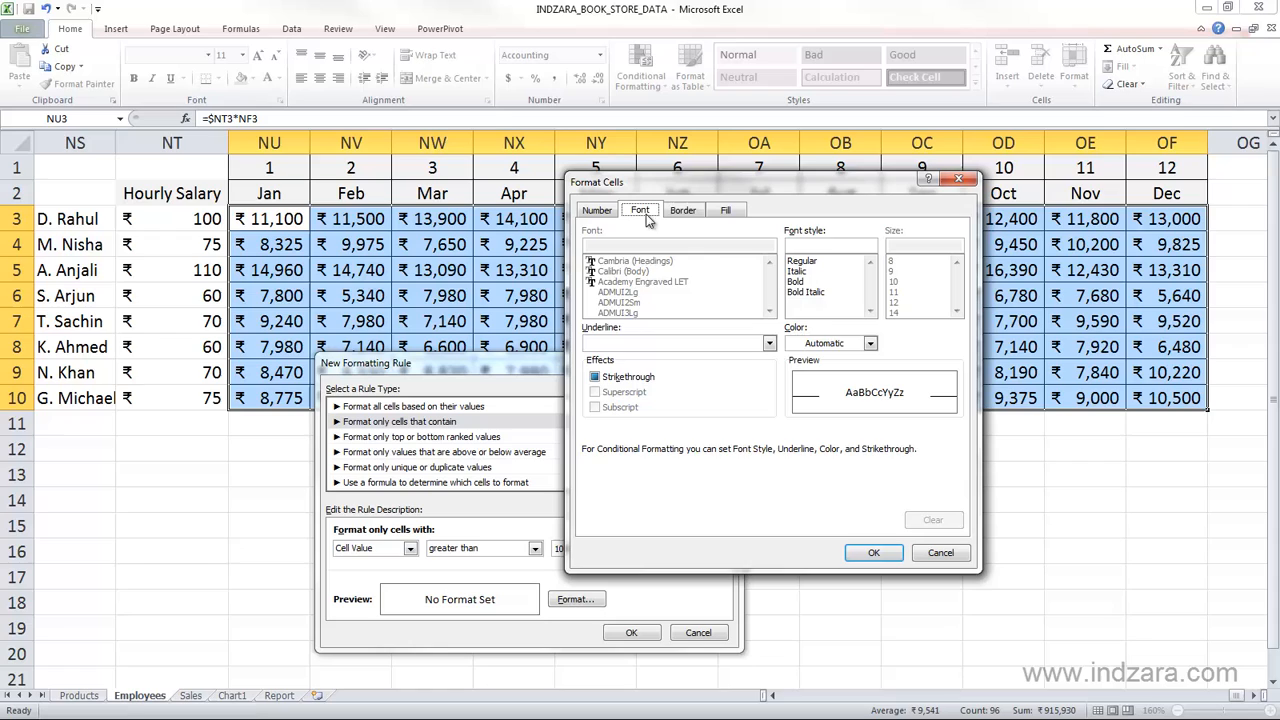
{"action": "left_click", "coordinate": [797, 282]}
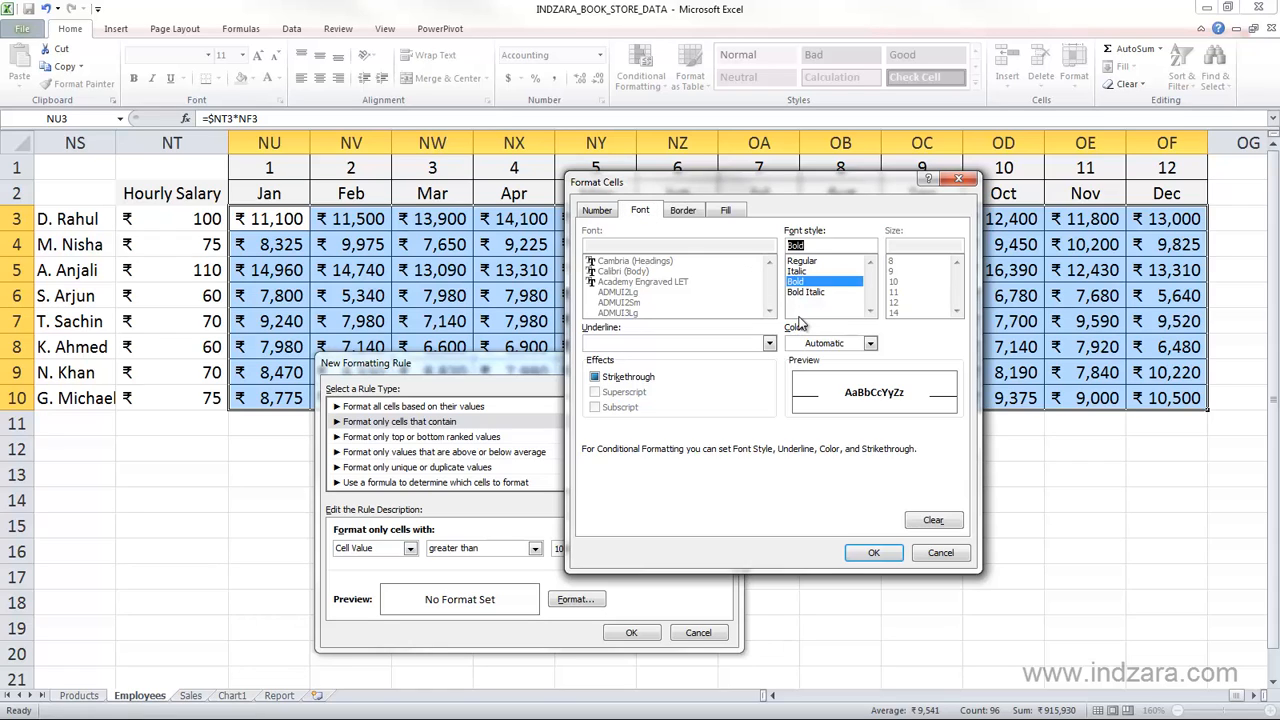
{"action": "left_click", "coordinate": [820, 343]}
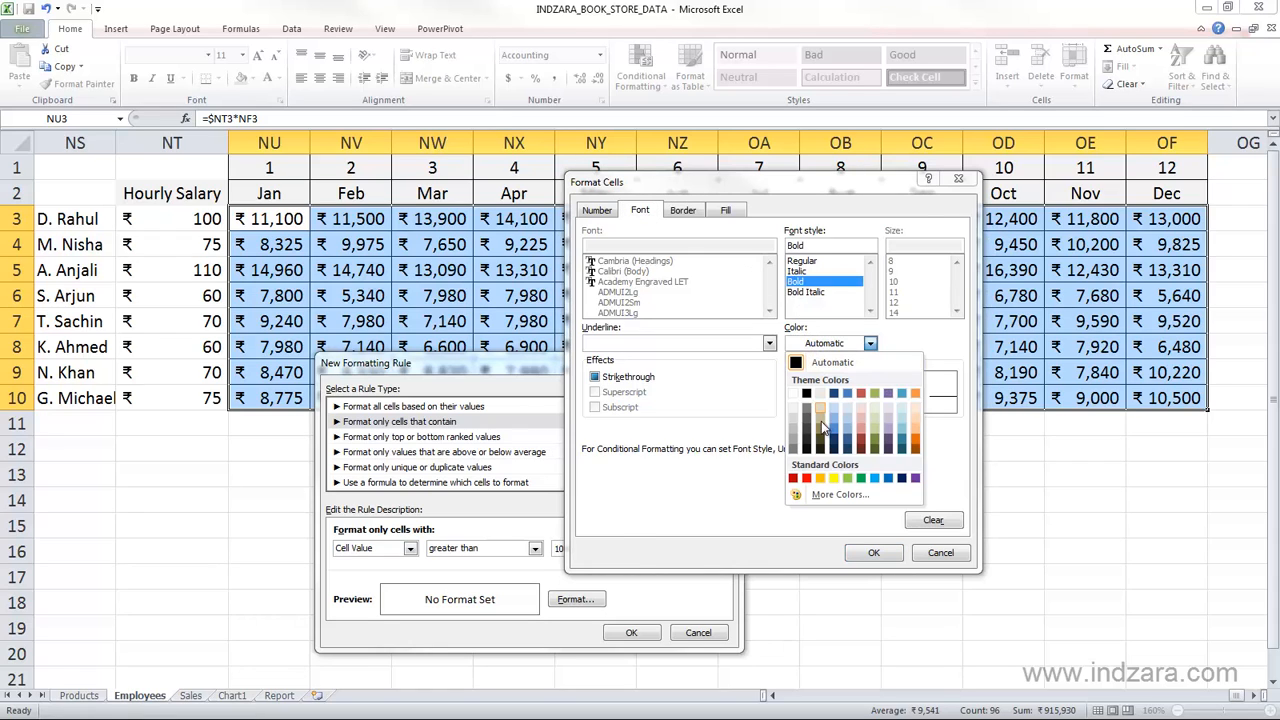
{"action": "left_click", "coordinate": [795, 478]}
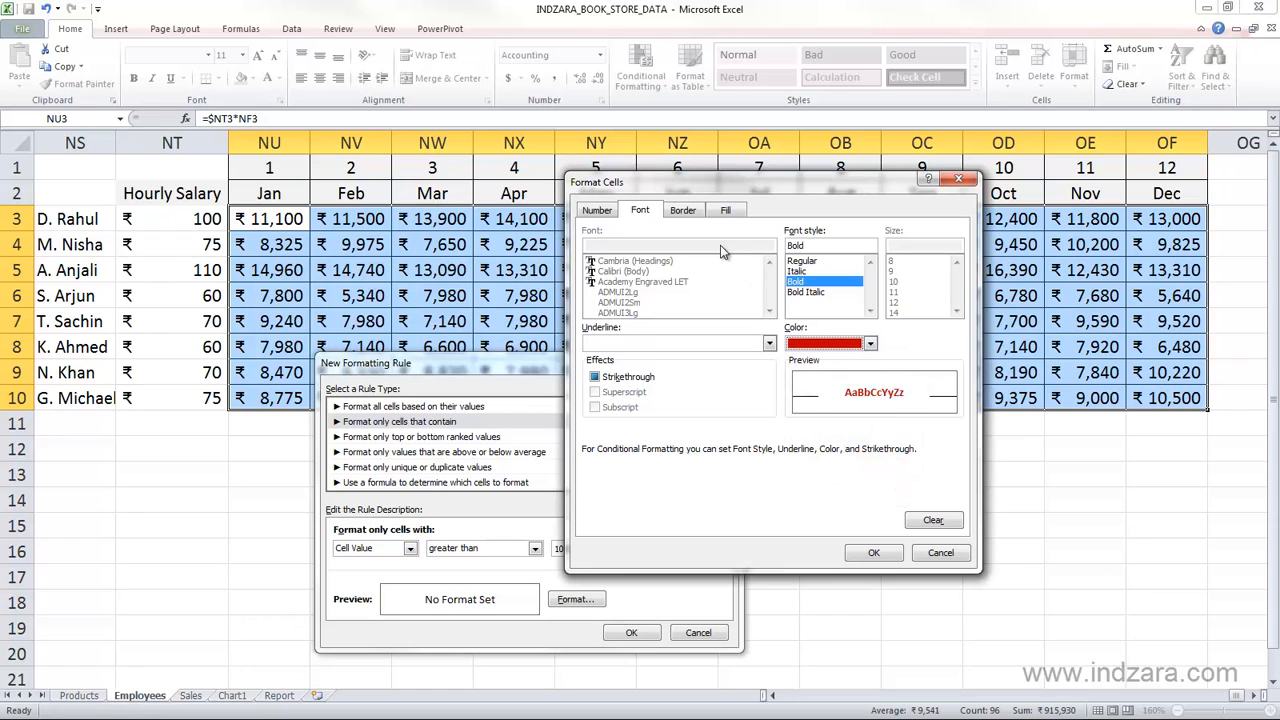
{"action": "left_click", "coordinate": [877, 552]}
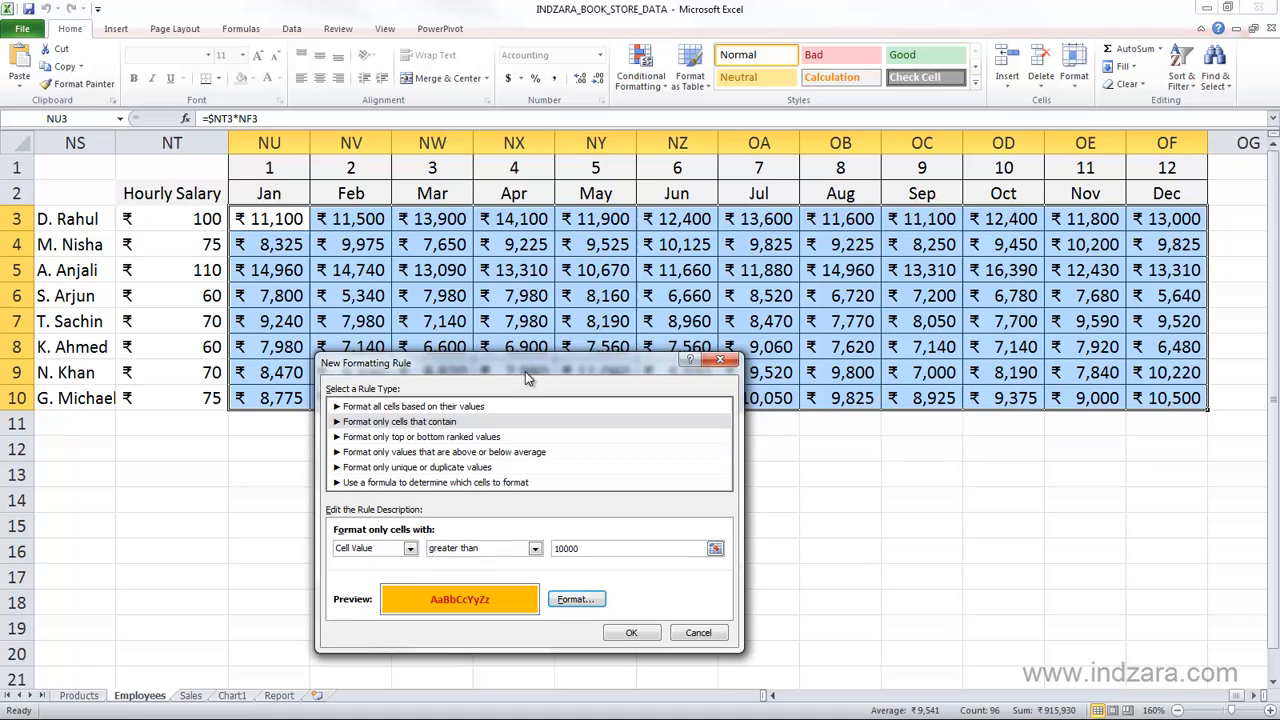
Review the 10000 threshold and greater-than comparison, then apply the rule to the grid
{"action": "left_click_drag", "start_coordinate": [525, 371], "coordinate": [608, 384]}
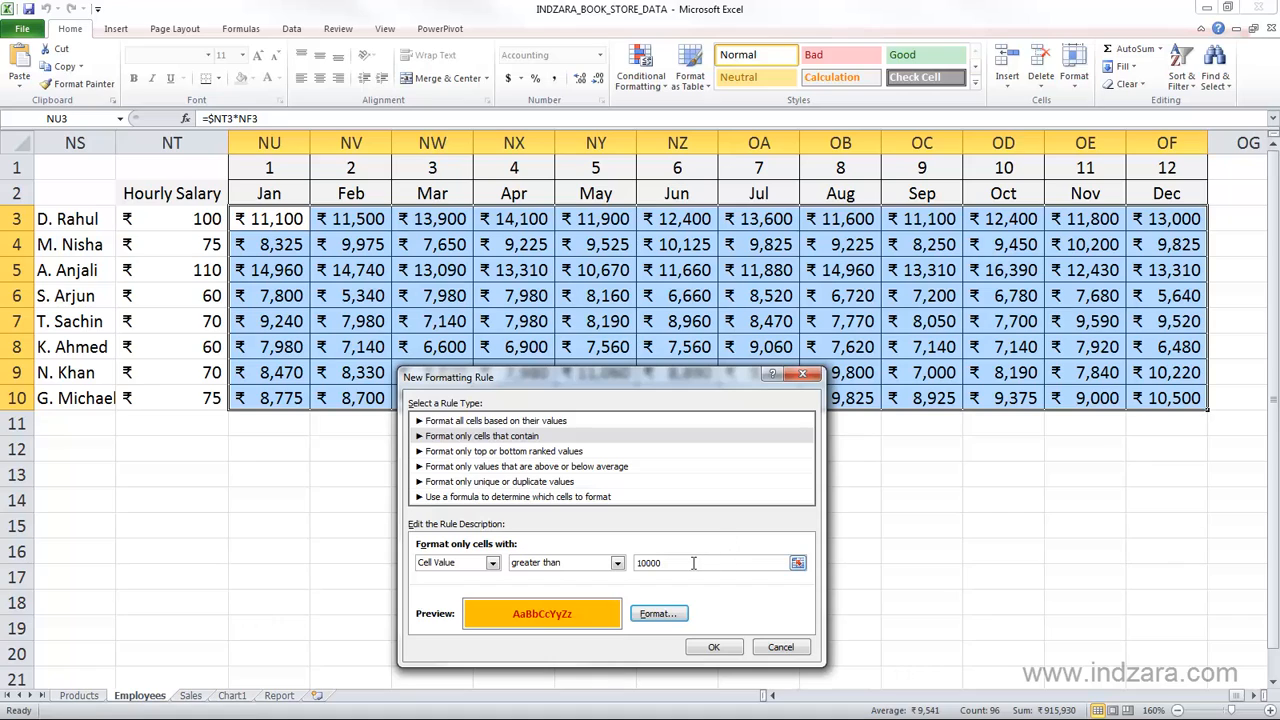
{"action": "double_click", "coordinate": [648, 562]}
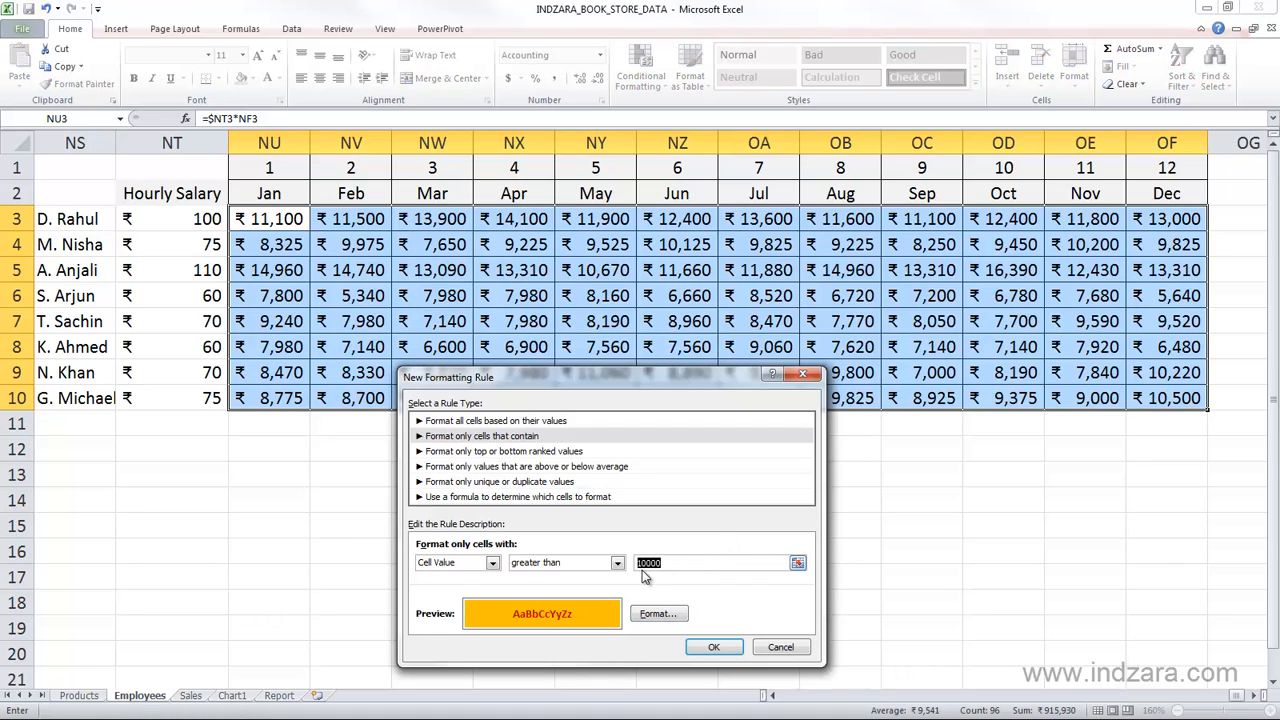
{"action": "left_click", "coordinate": [796, 566]}
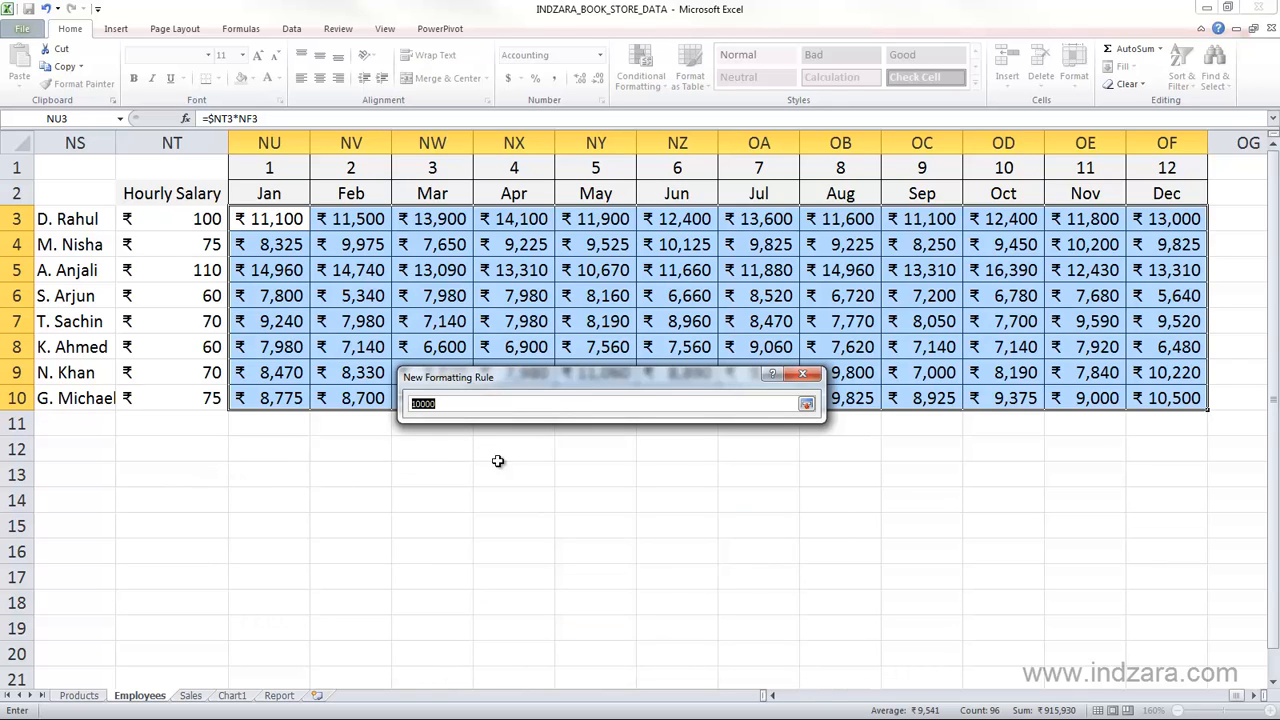
{"action": "left_click", "coordinate": [808, 404]}
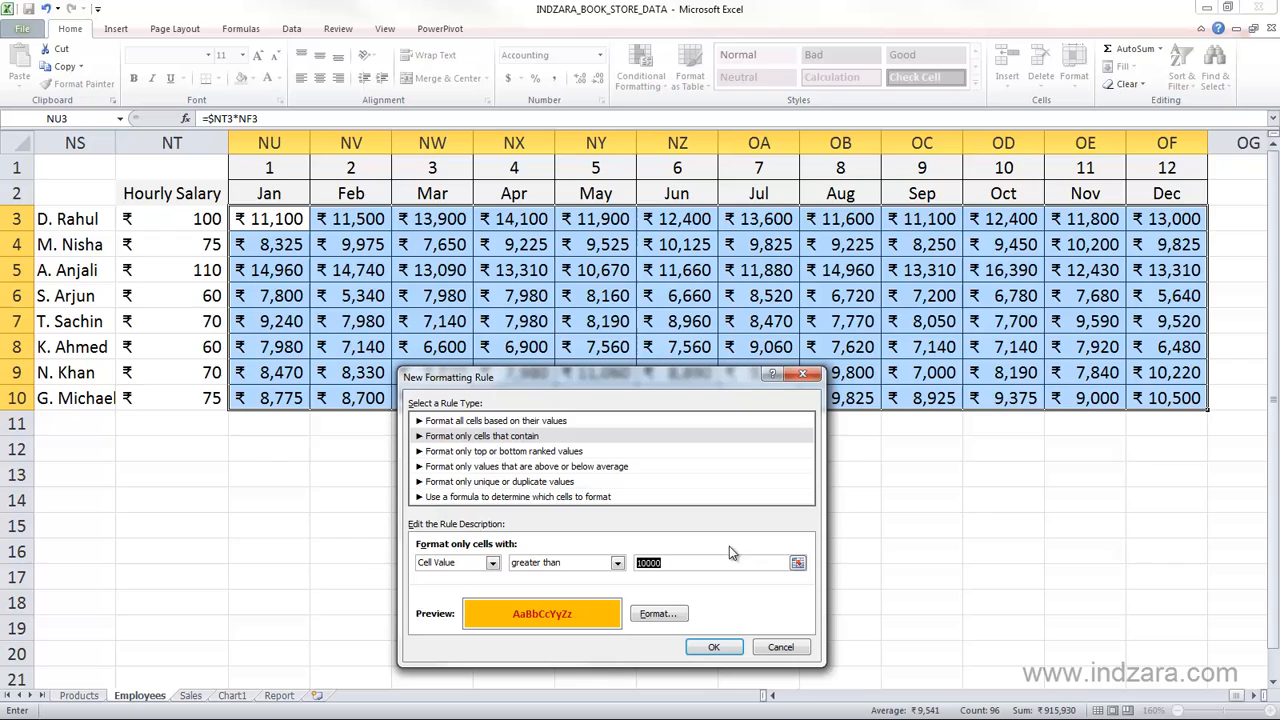
{"action": "left_click", "coordinate": [618, 566]}
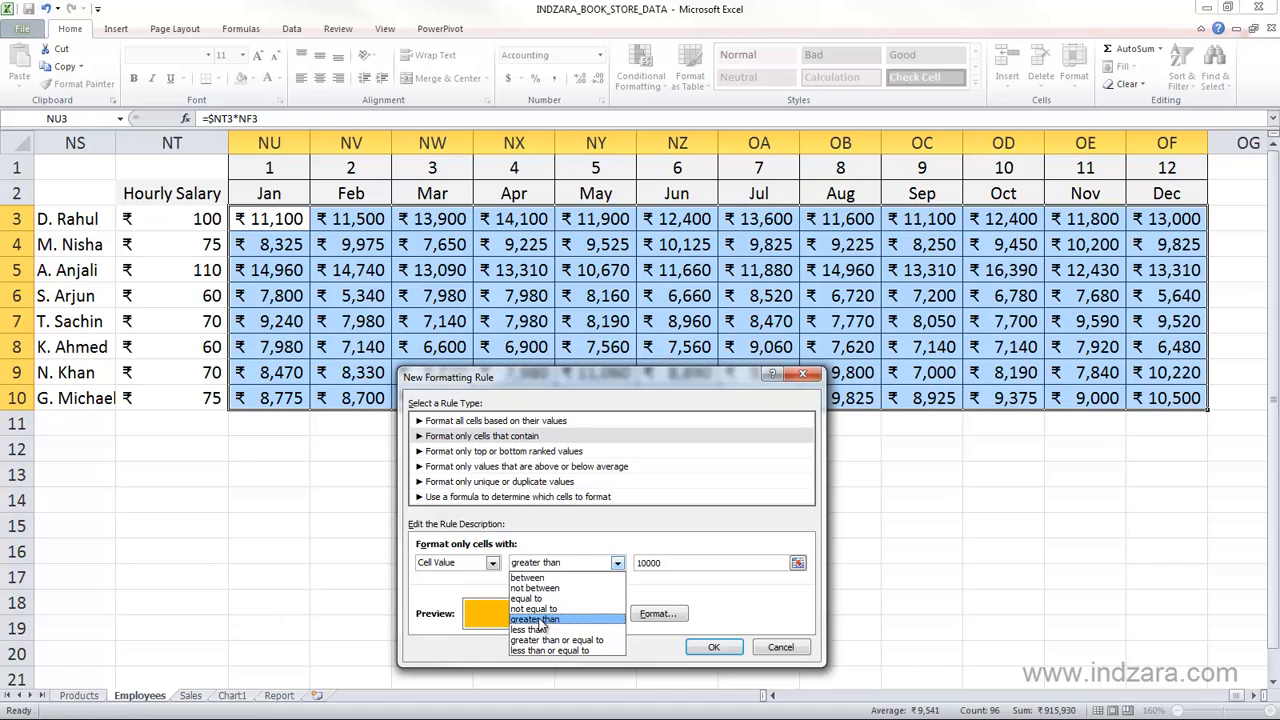
{"action": "left_click", "coordinate": [543, 620]}
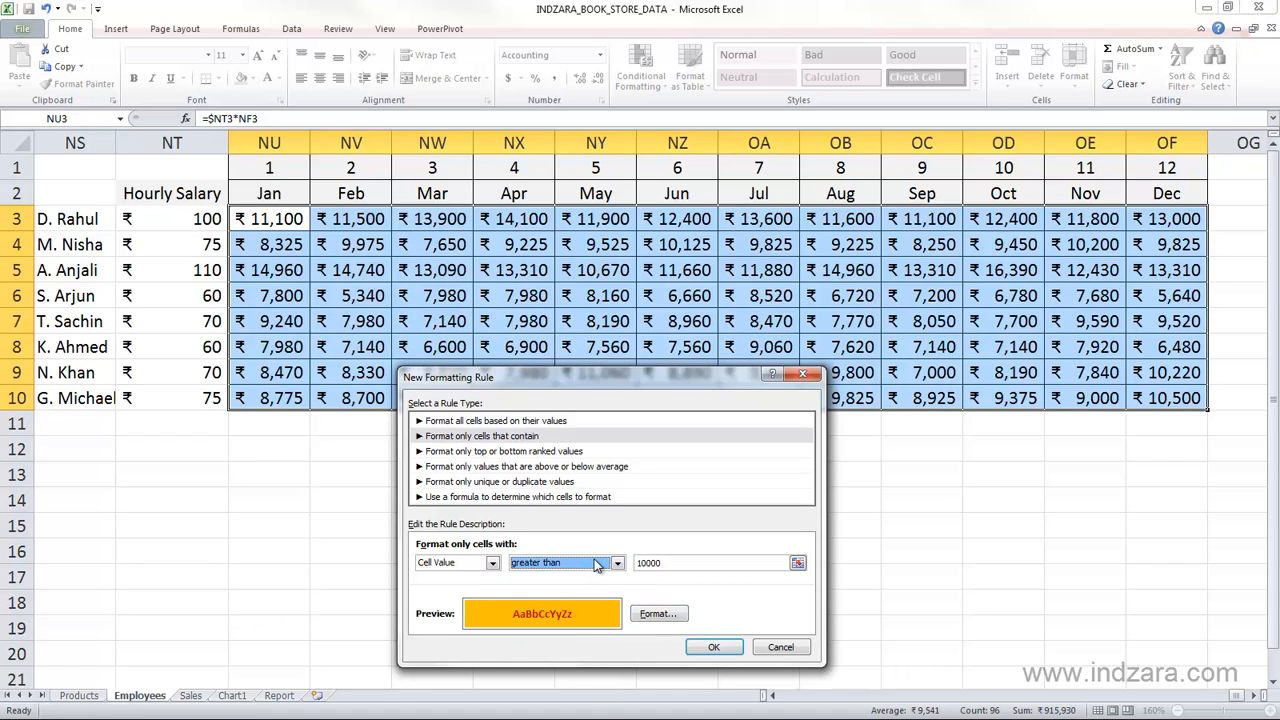
{"action": "left_click", "coordinate": [711, 648]}
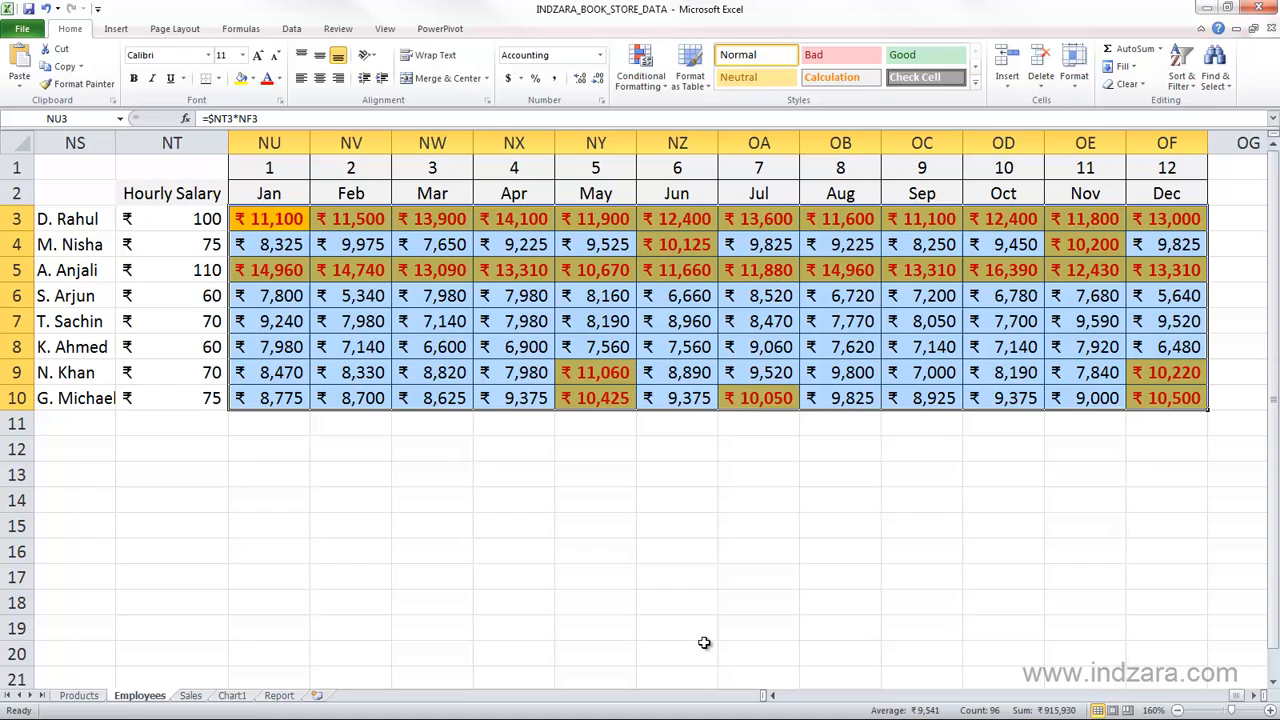
Deselect and reselect the salary grid to view salaries above 10000 in bold red on gold
{"action": "left_click", "coordinate": [409, 466]}
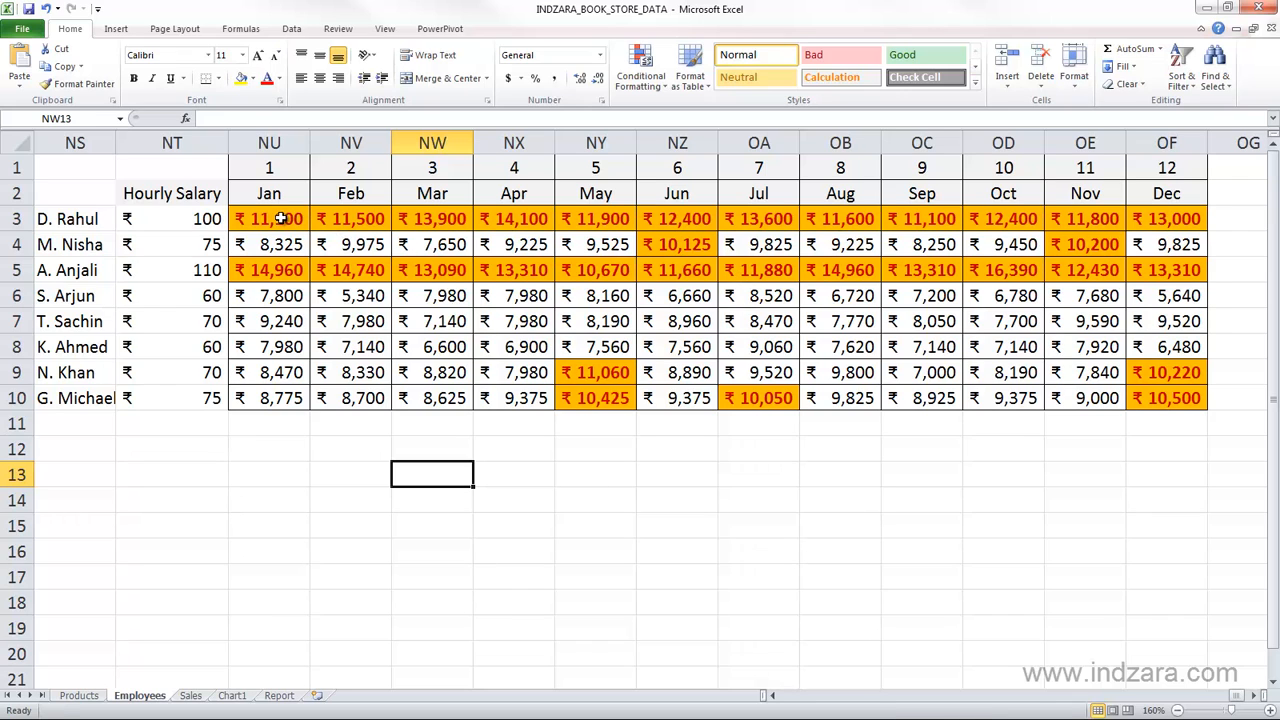
{"action": "left_click_drag", "start_coordinate": [283, 218], "coordinate": [1135, 400]}
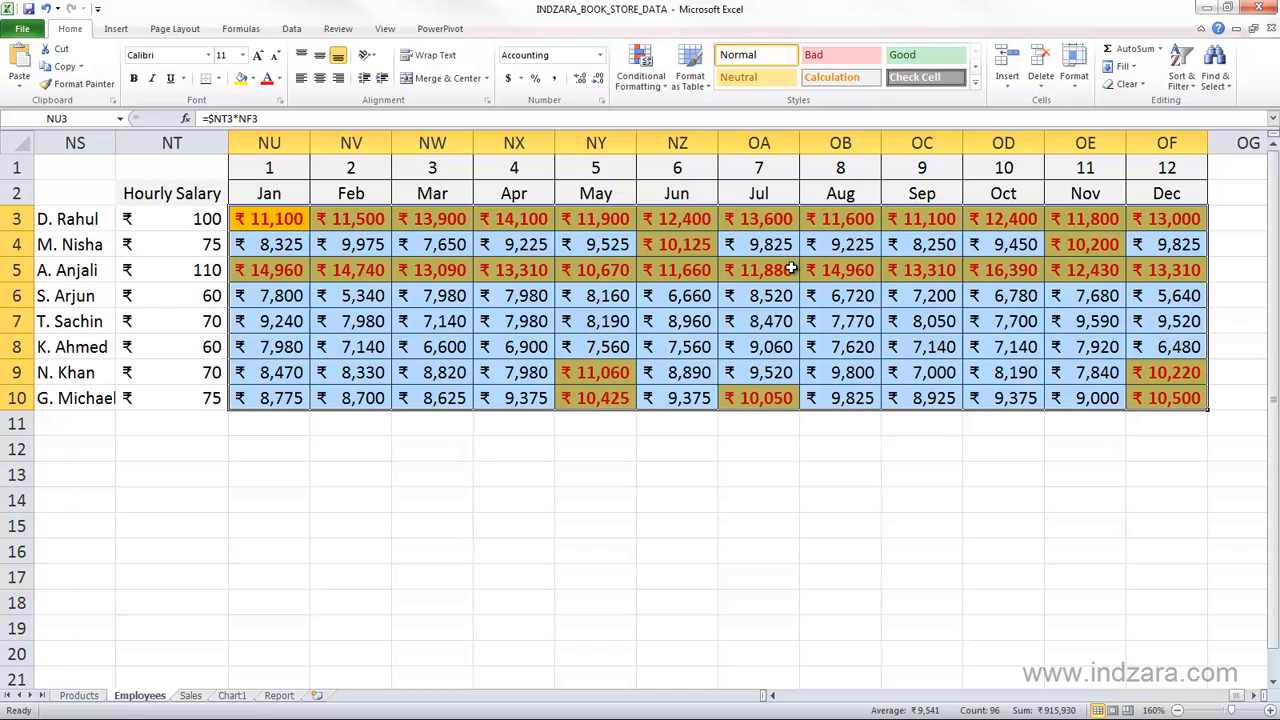
{"action": "left_click", "coordinate": [694, 470]}
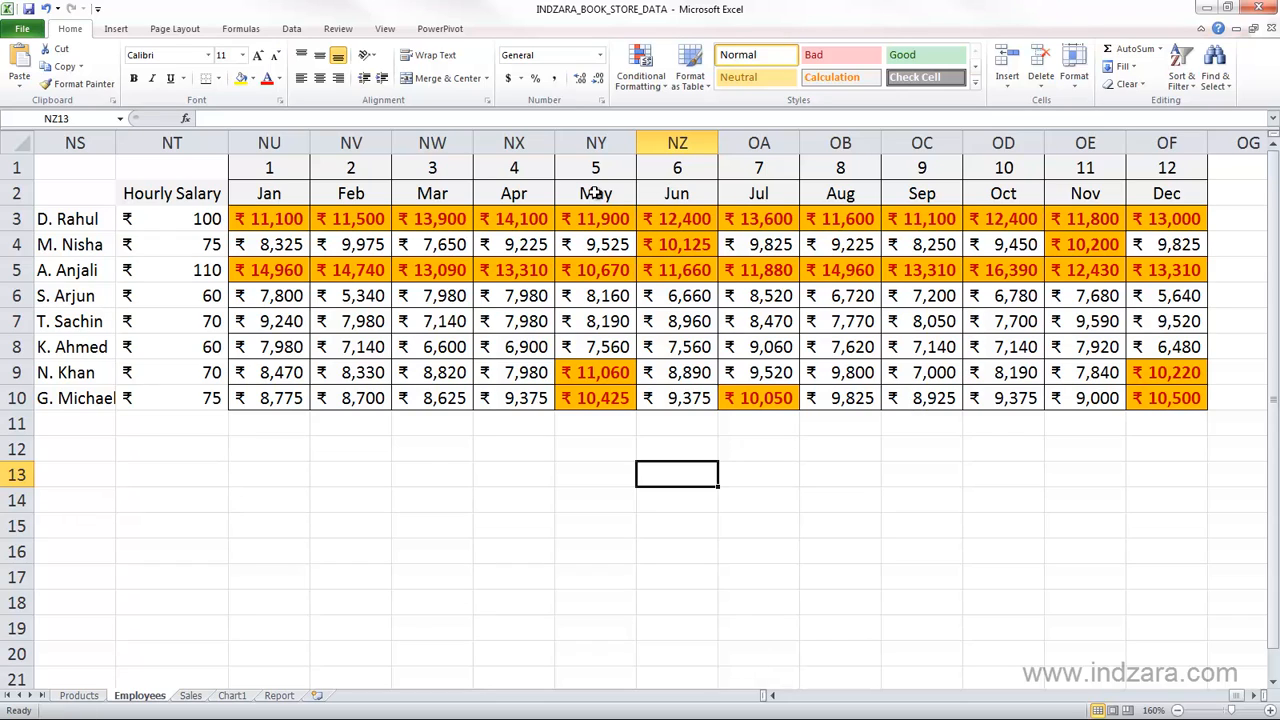
From a grid cell, bring up Manage Rules and select the Cell Value > 10000 rule
{"action": "left_click", "coordinate": [285, 248]}
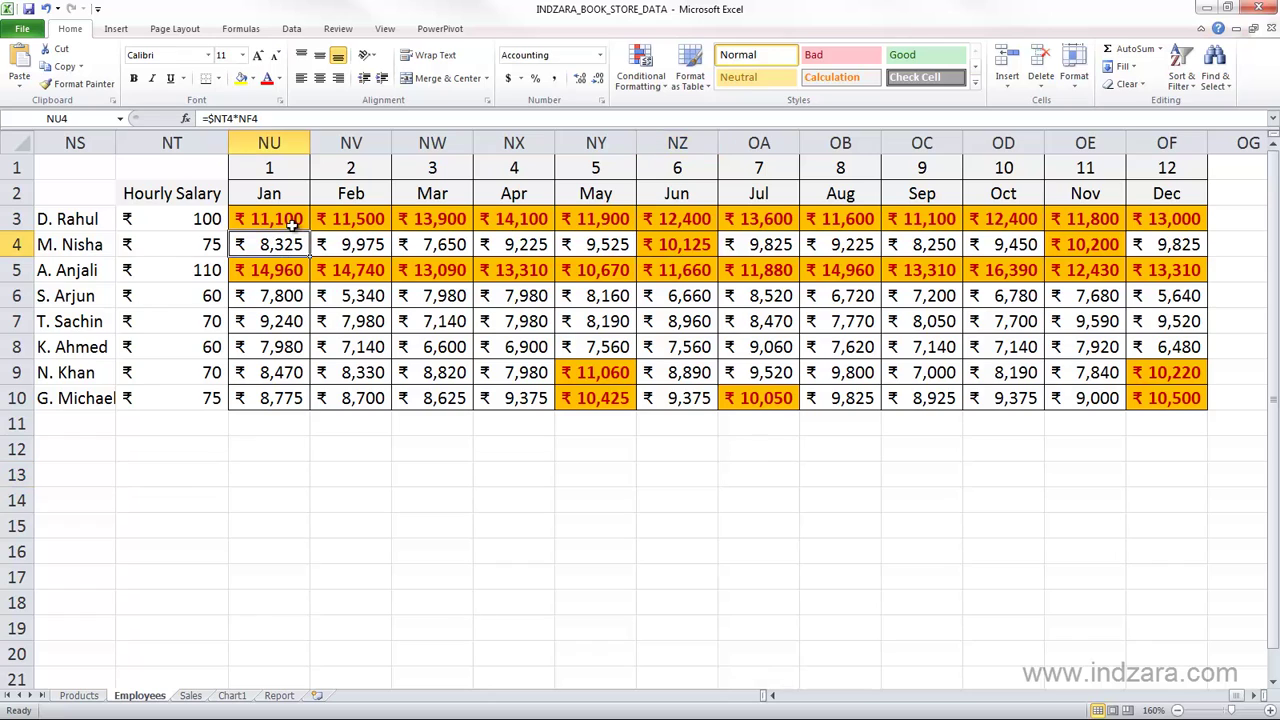
{"action": "left_click", "coordinate": [660, 88]}
{"action": "left_click", "coordinate": [690, 322]}
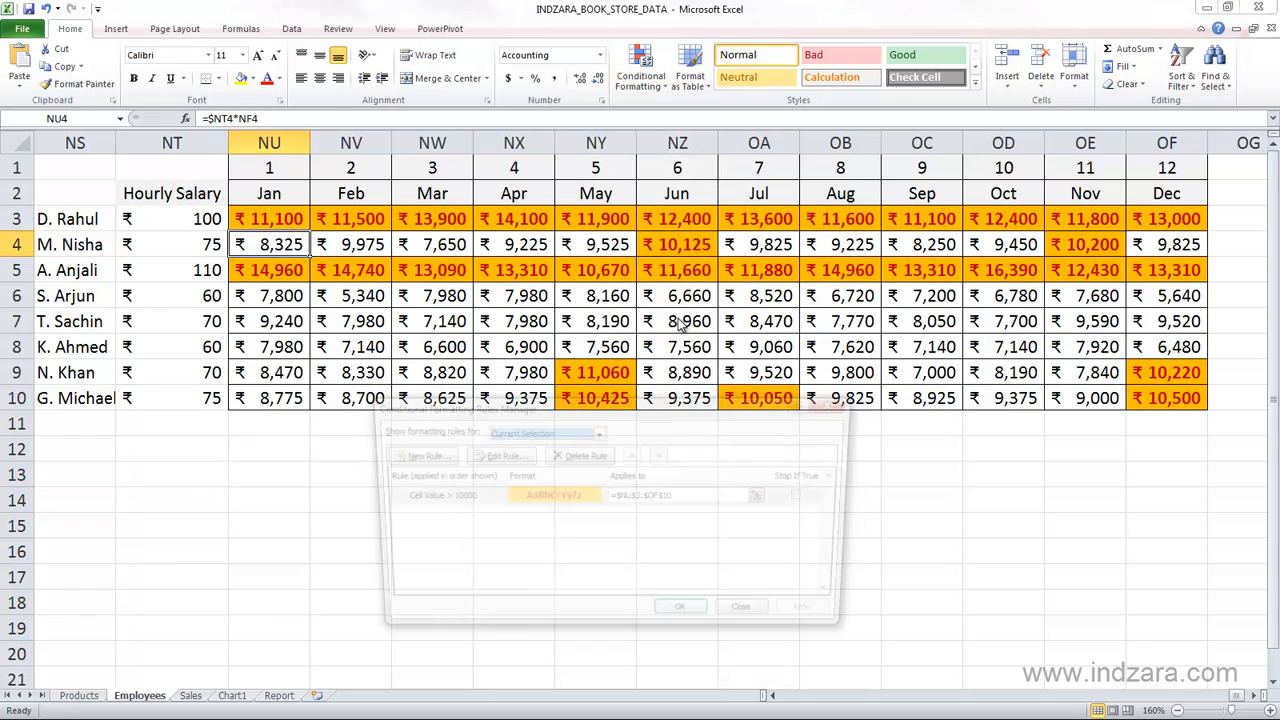
{"action": "left_click_drag", "start_coordinate": [568, 410], "coordinate": [600, 278]}
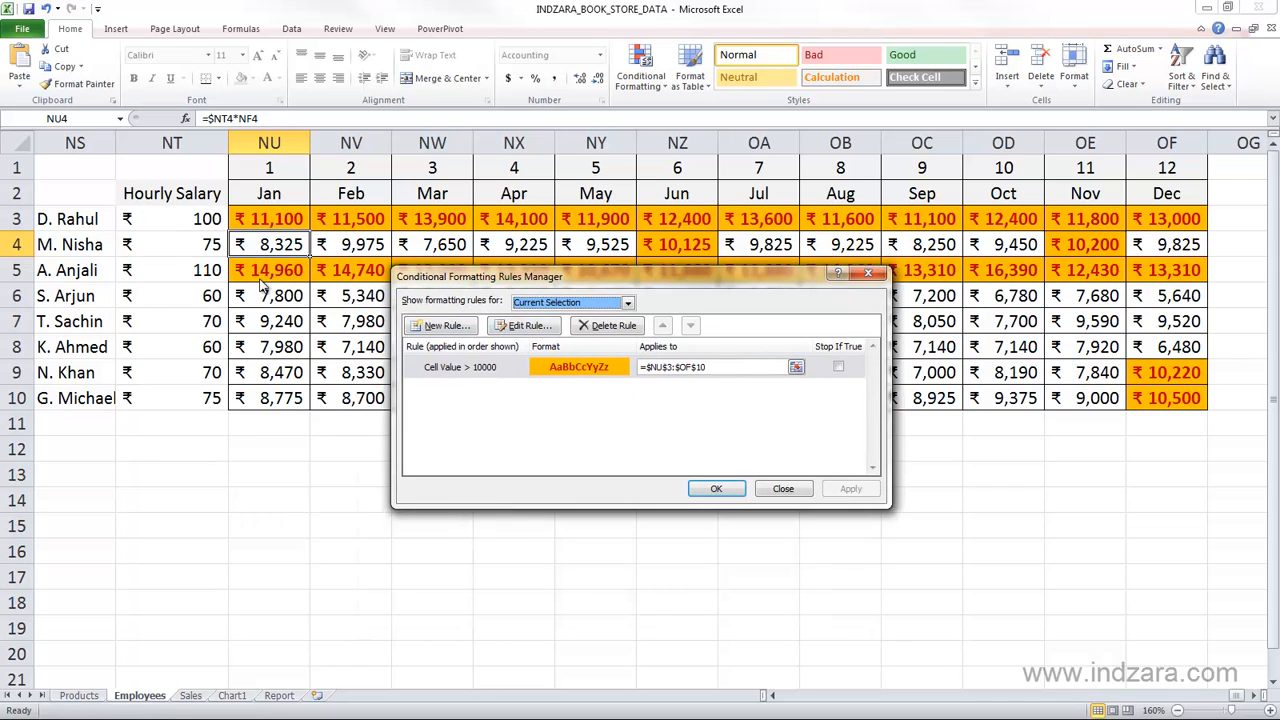
{"action": "left_click", "coordinate": [495, 378]}
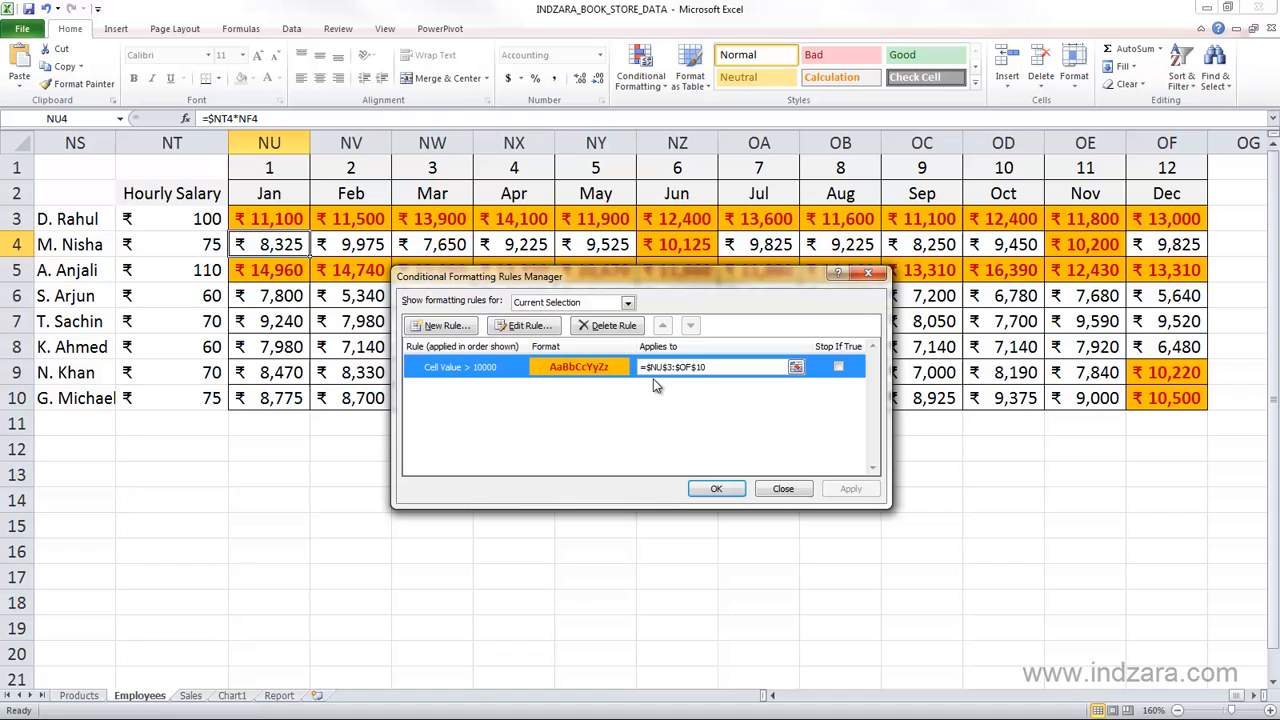
{"action": "left_click_drag", "start_coordinate": [656, 282], "coordinate": [699, 310]}
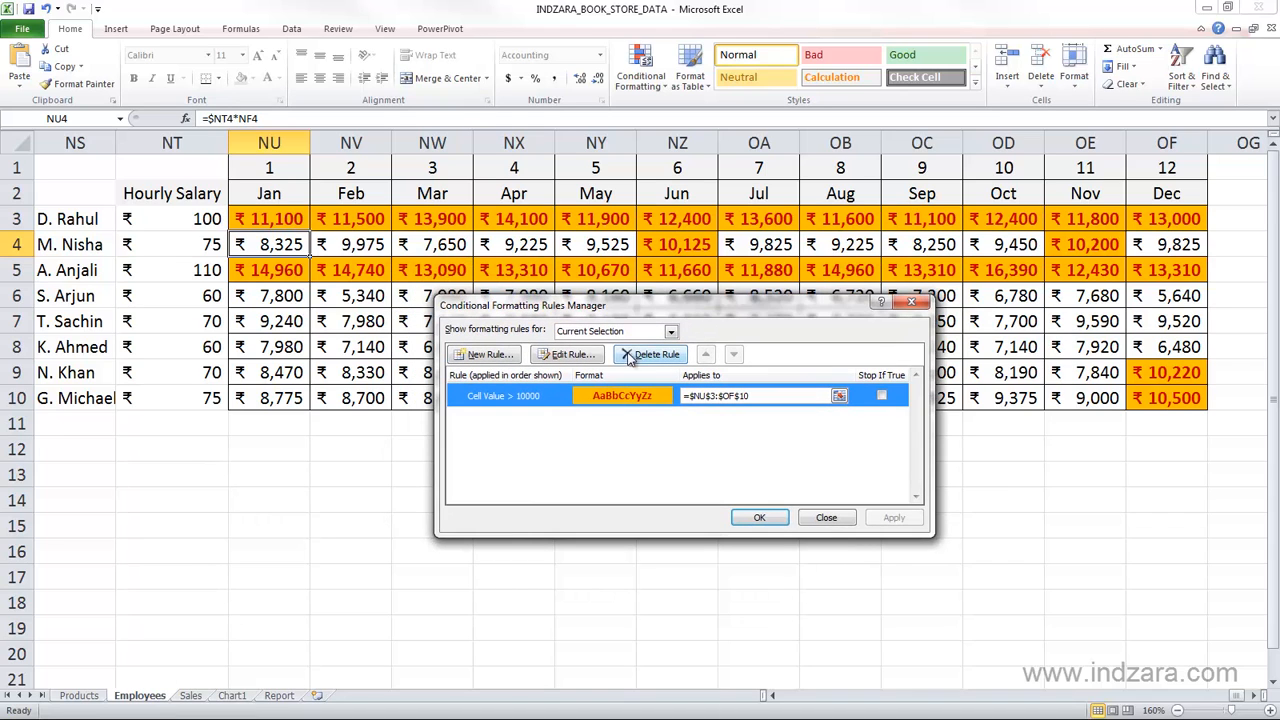
Edit the rule to a Specific Text 'containing' condition and mark the old 10000 value for replacement
{"action": "left_click", "coordinate": [583, 358]}
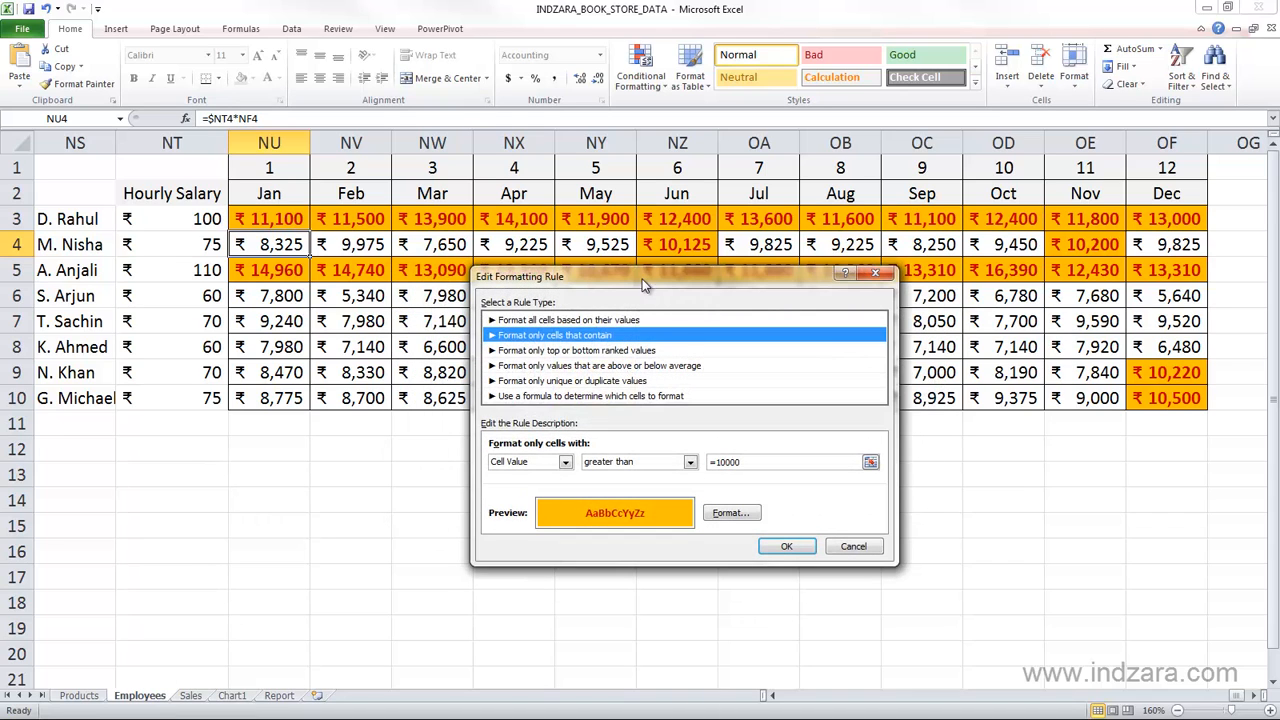
{"action": "left_click_drag", "start_coordinate": [640, 268], "coordinate": [620, 215]}
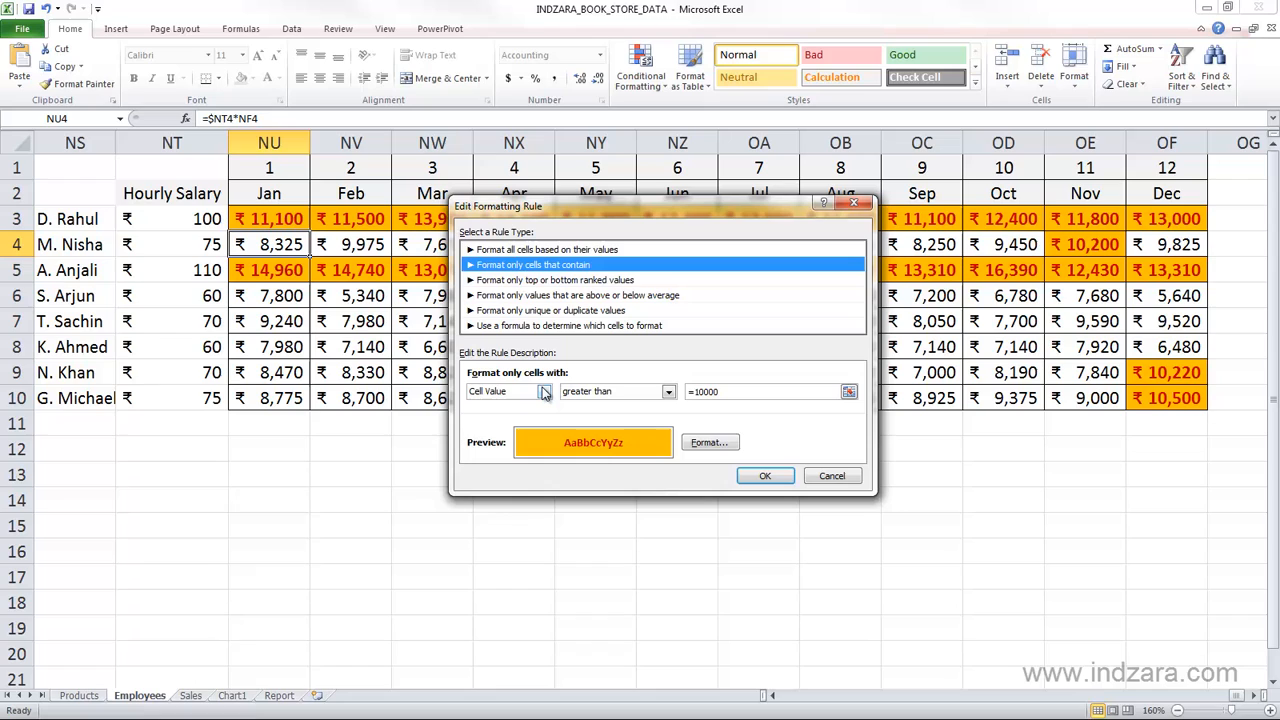
{"action": "left_click", "coordinate": [545, 392]}
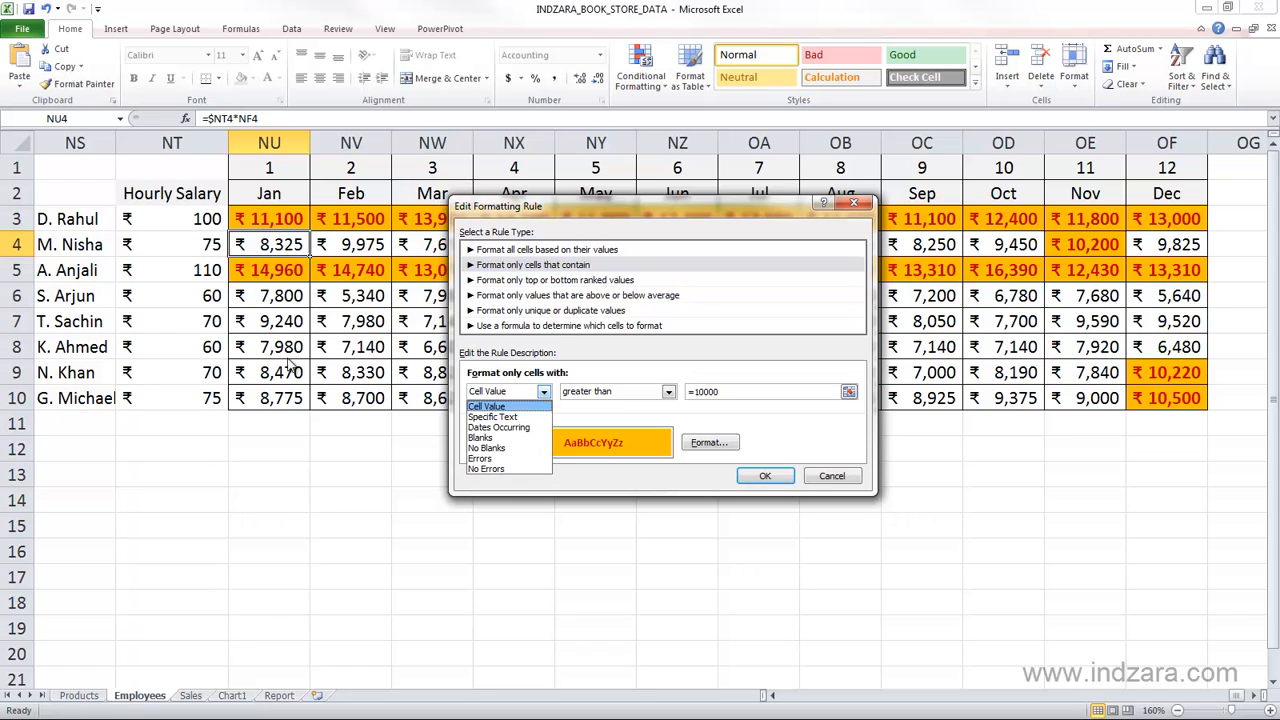
{"action": "left_click", "coordinate": [505, 417]}
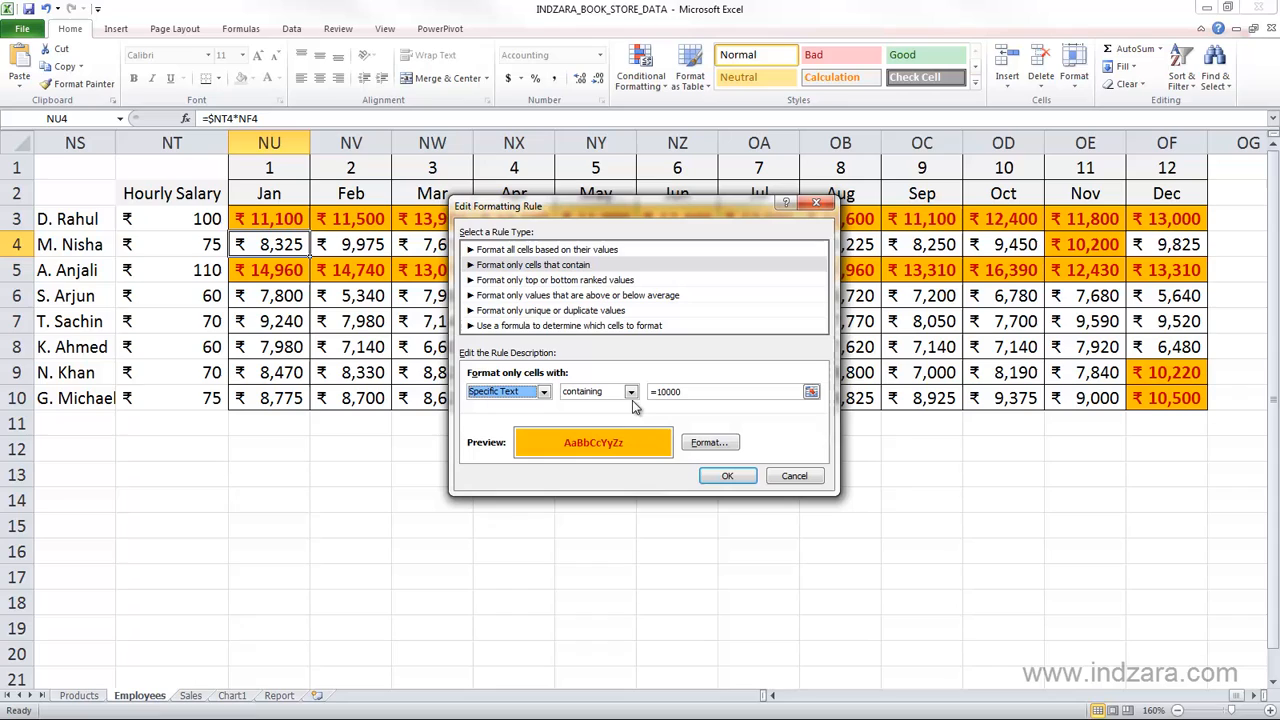
{"action": "left_click", "coordinate": [631, 391]}
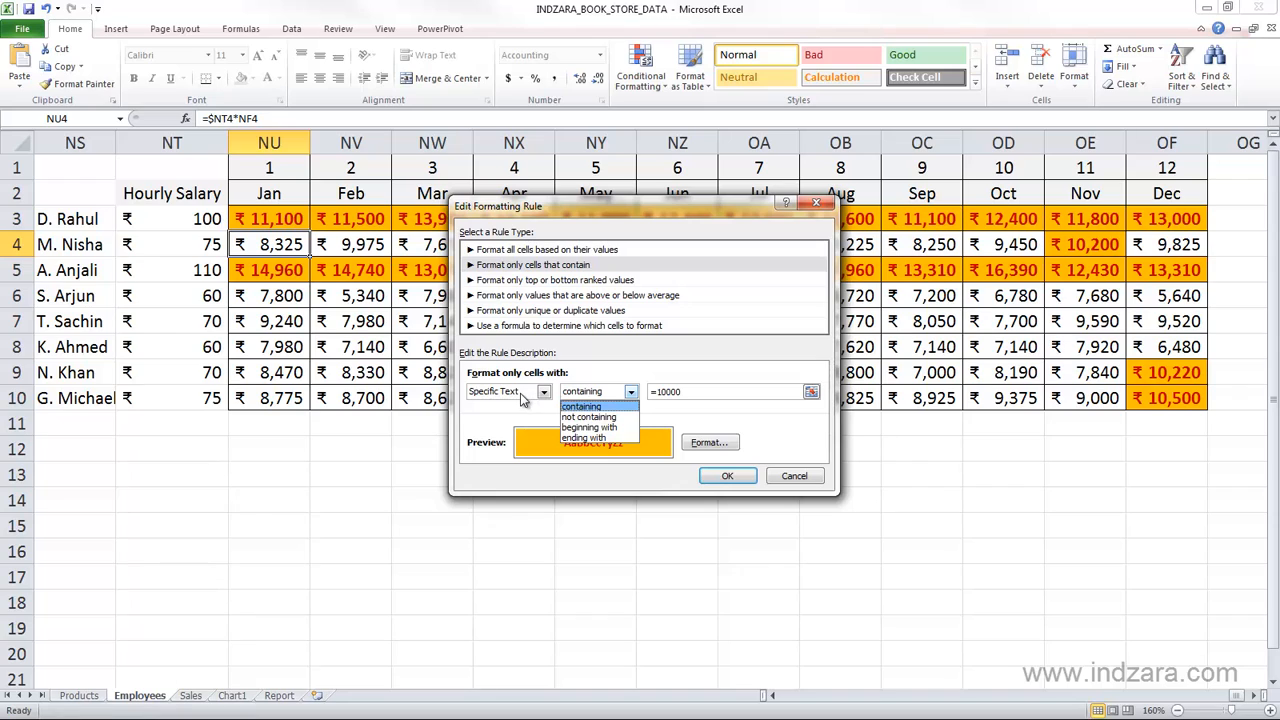
{"action": "left_click", "coordinate": [707, 408]}
{"action": "left_click_drag", "start_coordinate": [705, 391], "coordinate": [648, 392]}
{"action": "type", "text": "TEXT"}
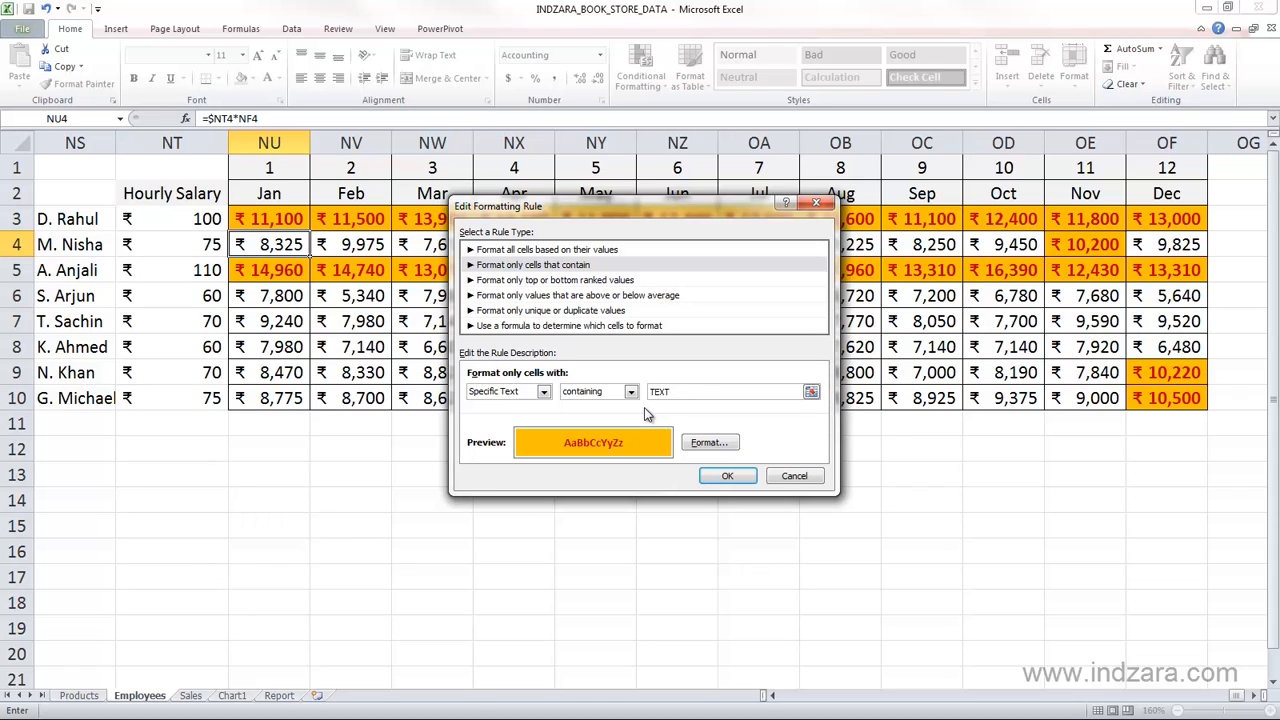
{"action": "left_click", "coordinate": [630, 391]}
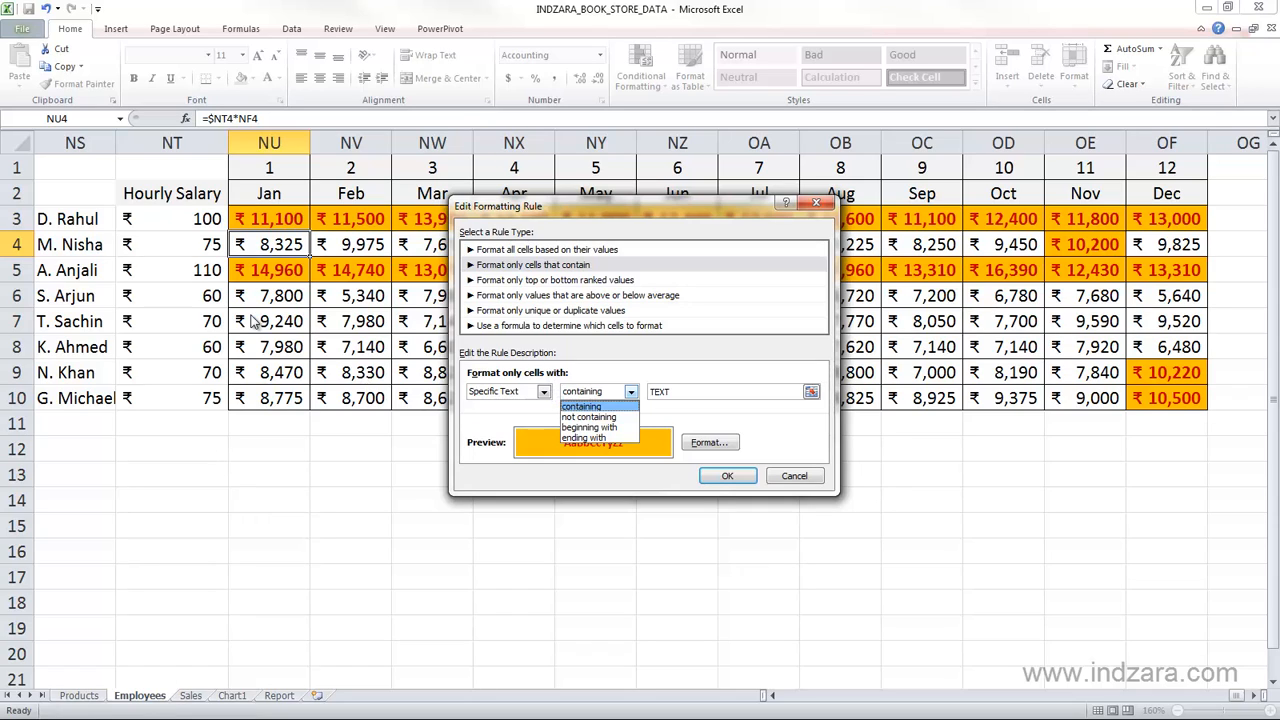
Switch the rule's condition to Dates Occurring with the period left as Yesterday
{"action": "left_click", "coordinate": [543, 396]}
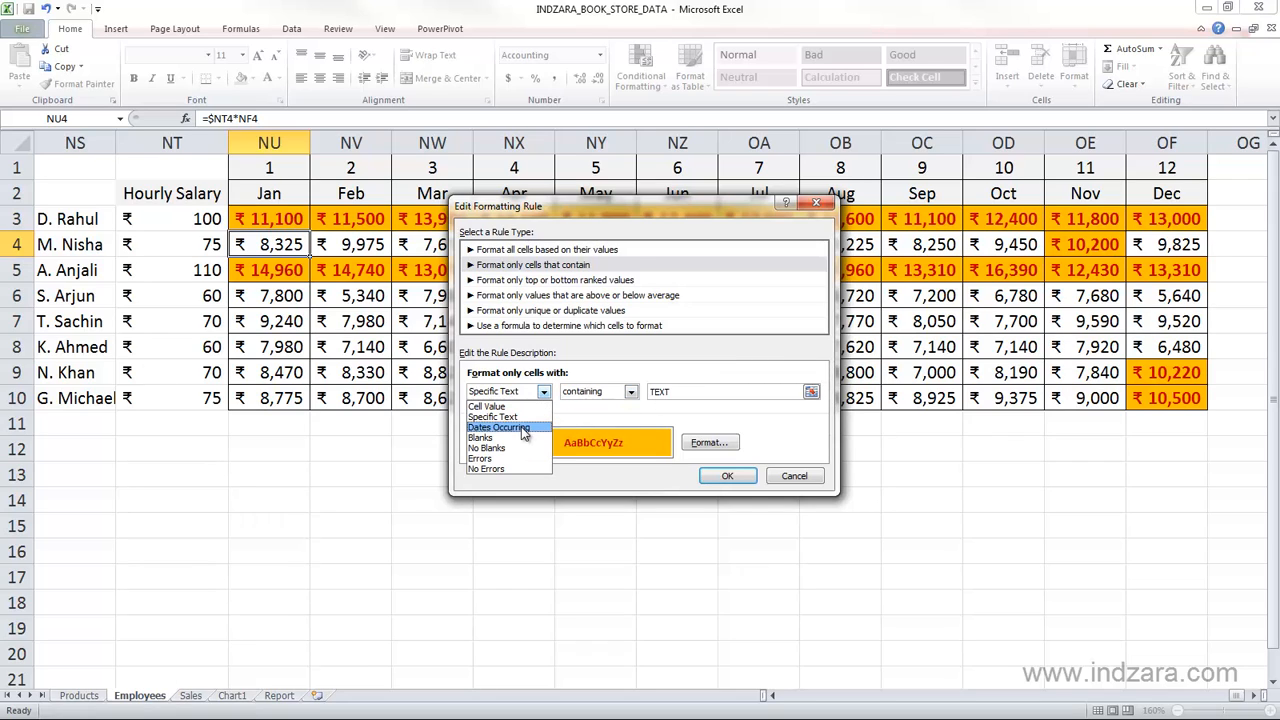
{"action": "left_click", "coordinate": [522, 430]}
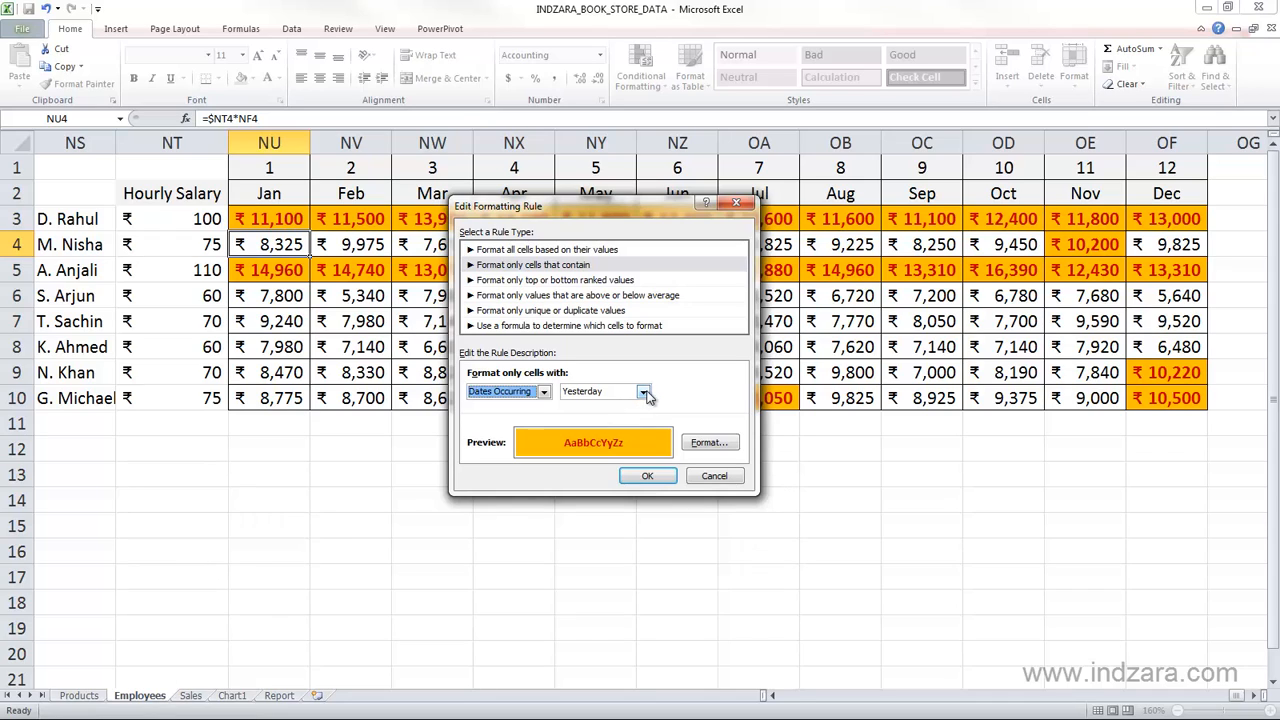
{"action": "left_click", "coordinate": [644, 392]}
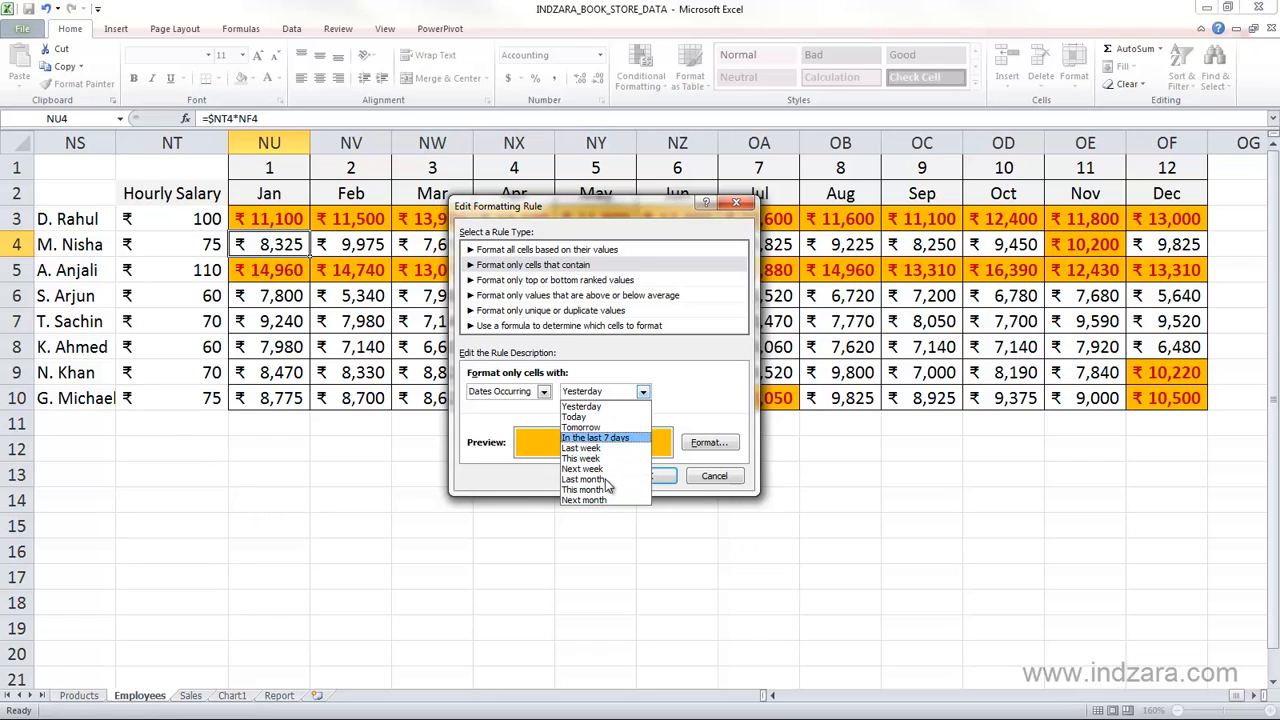
{"action": "left_click", "coordinate": [615, 405]}
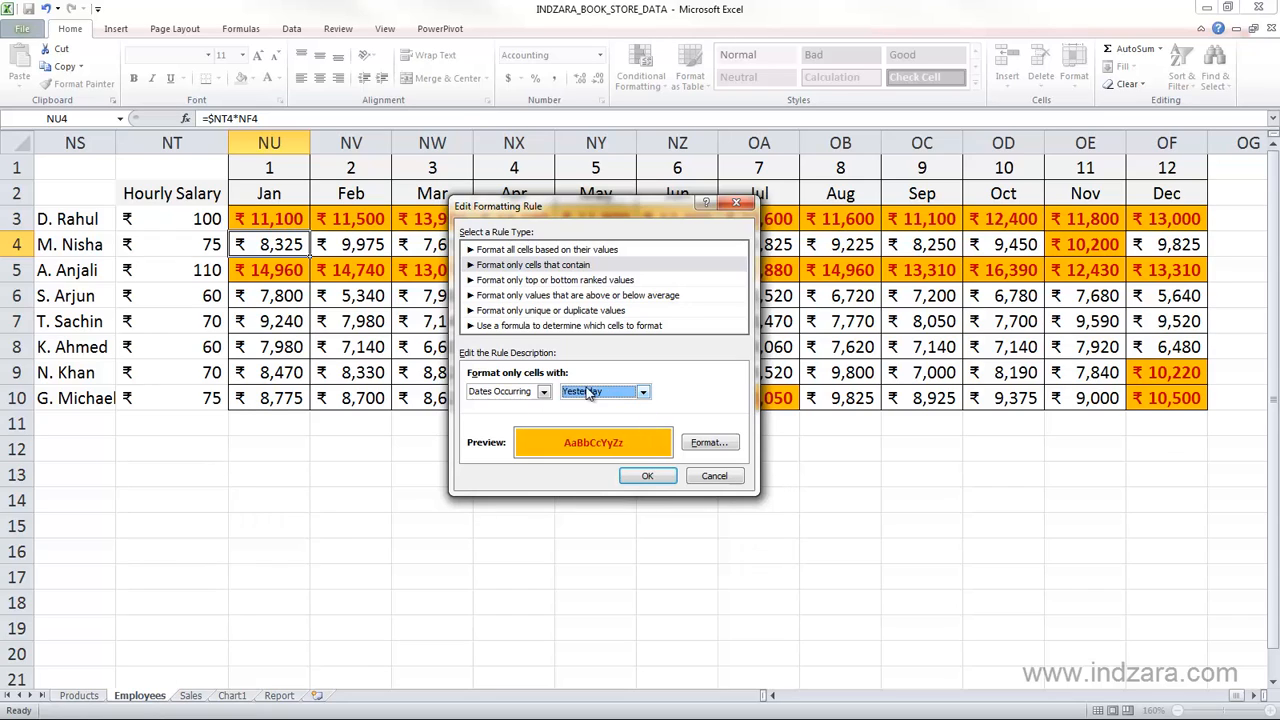
{"action": "left_click", "coordinate": [546, 391]}
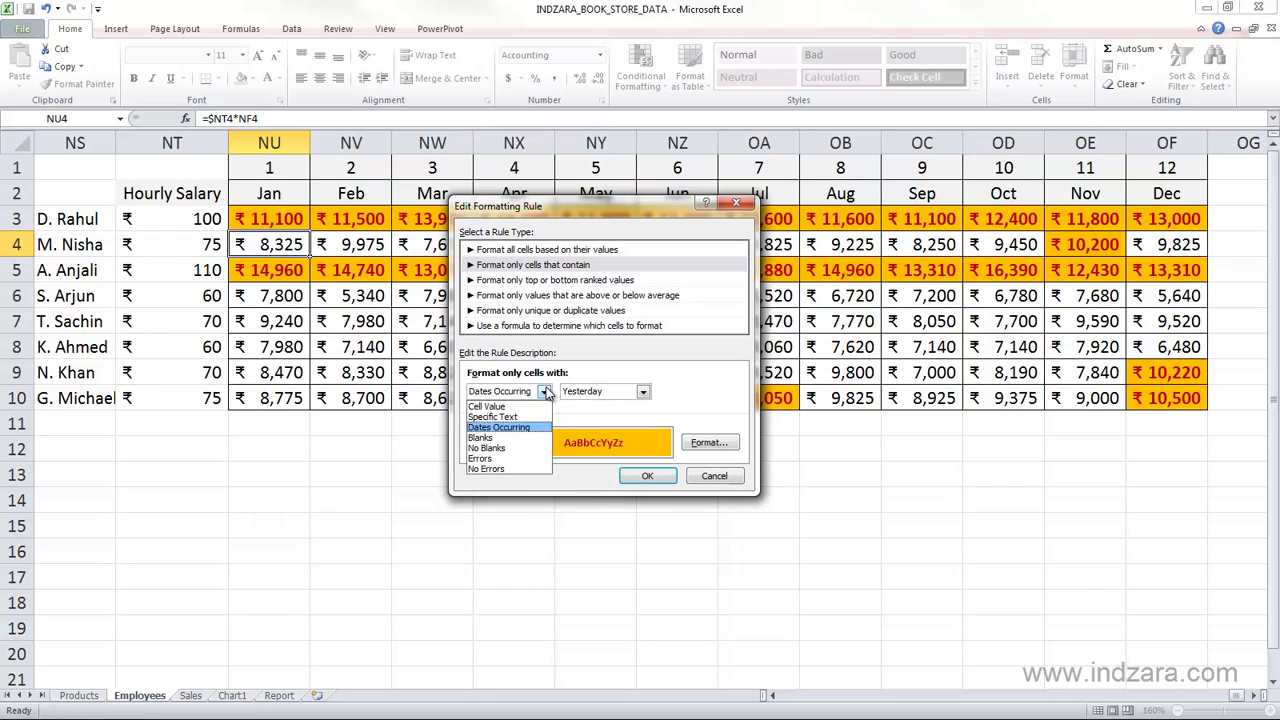
{"action": "left_click", "coordinate": [547, 393]}
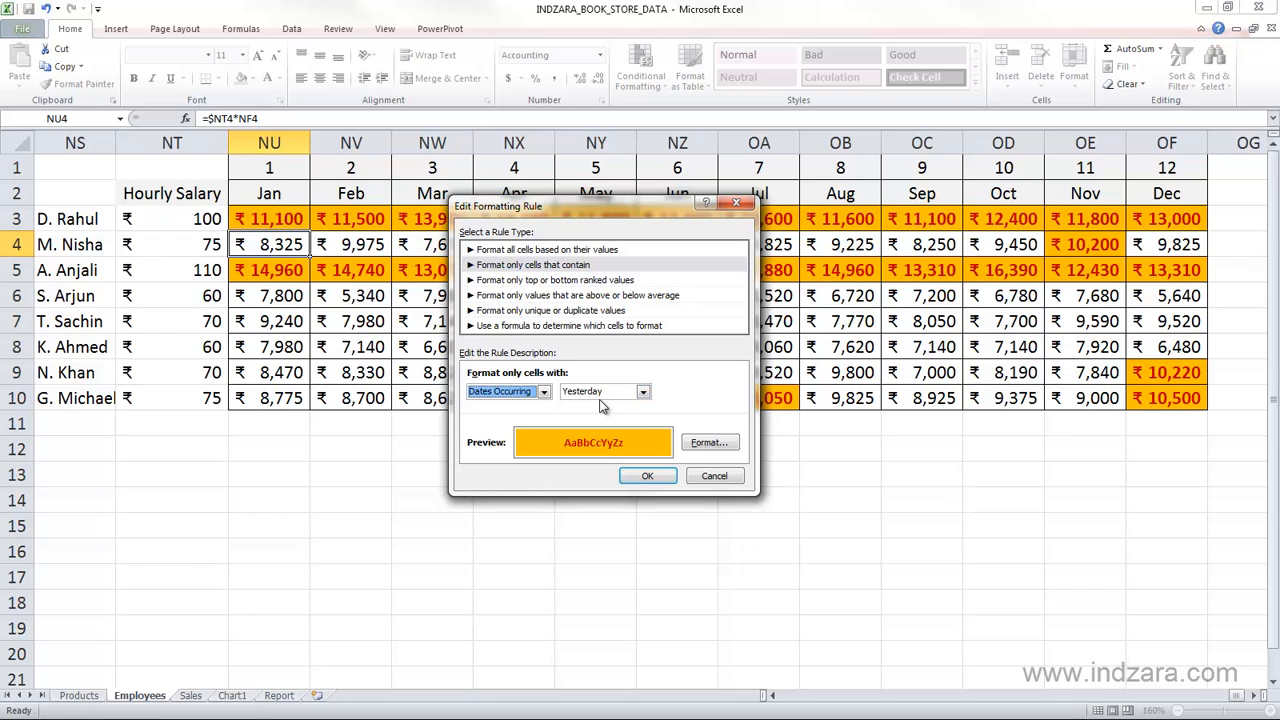
Try Blanks, No Blanks and Errors conditions, then settle on No Errors
{"action": "left_click", "coordinate": [546, 396]}
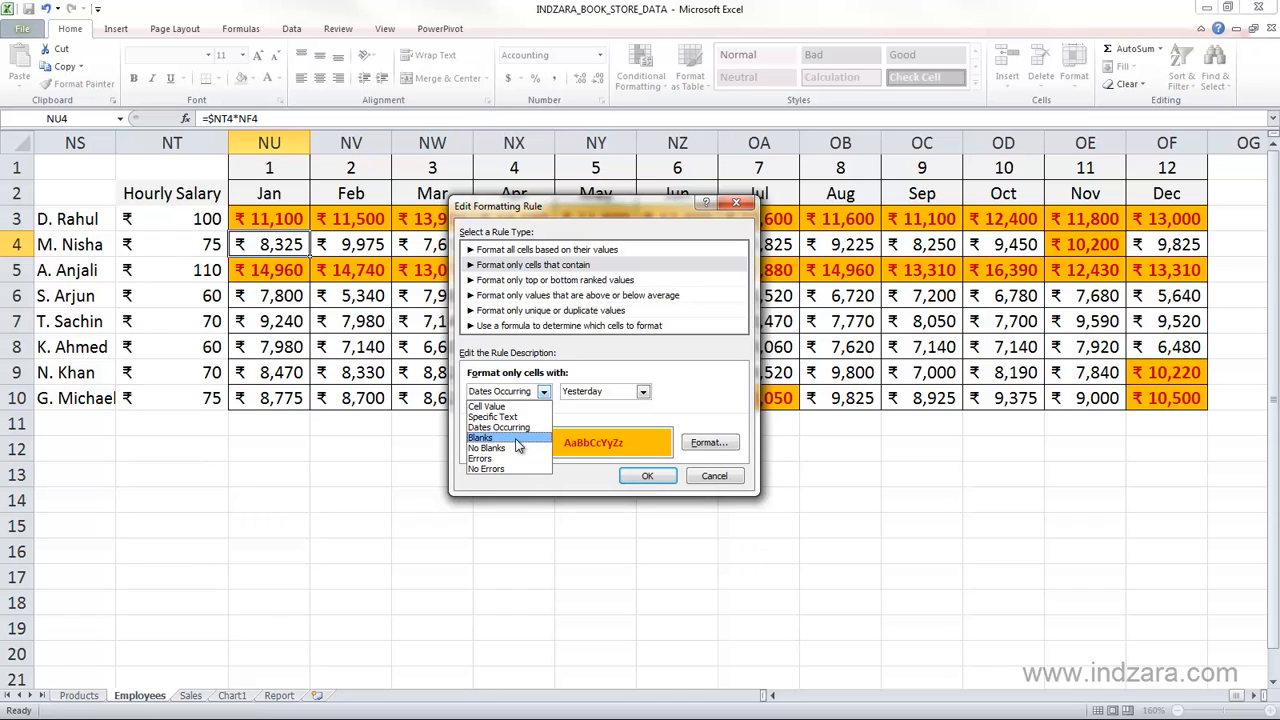
{"action": "left_click", "coordinate": [518, 440]}
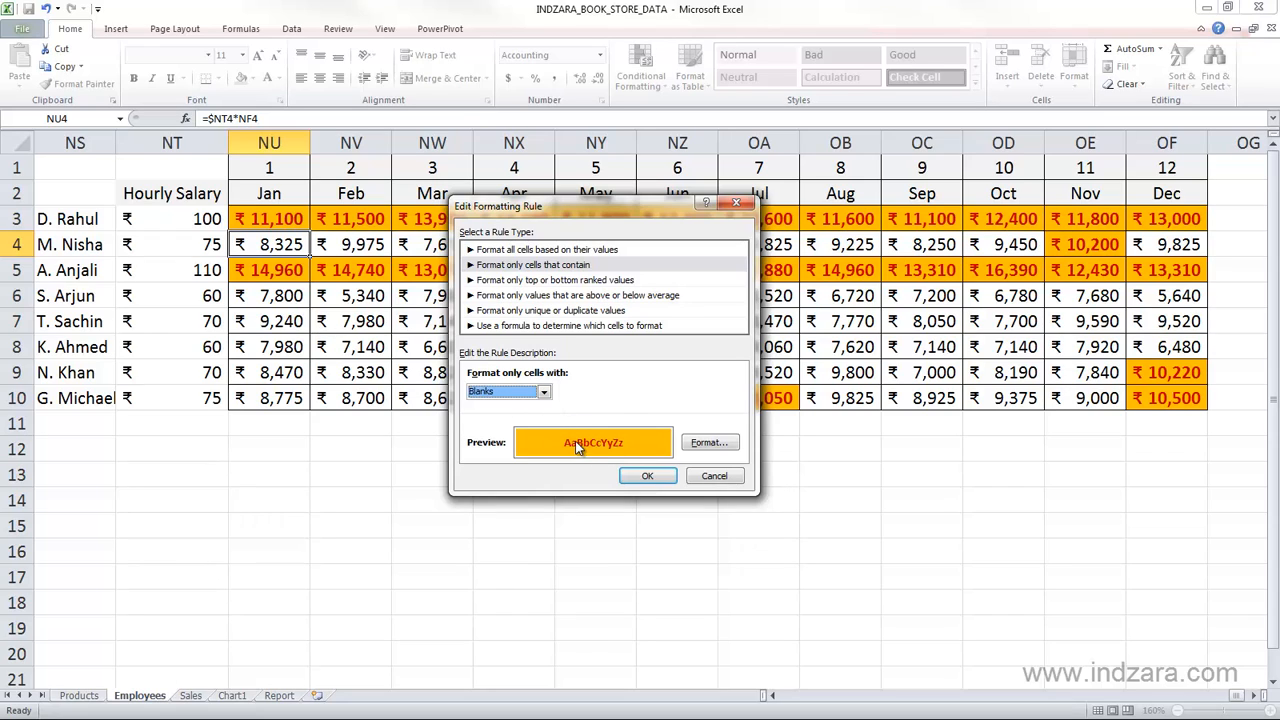
{"action": "left_click", "coordinate": [545, 392]}
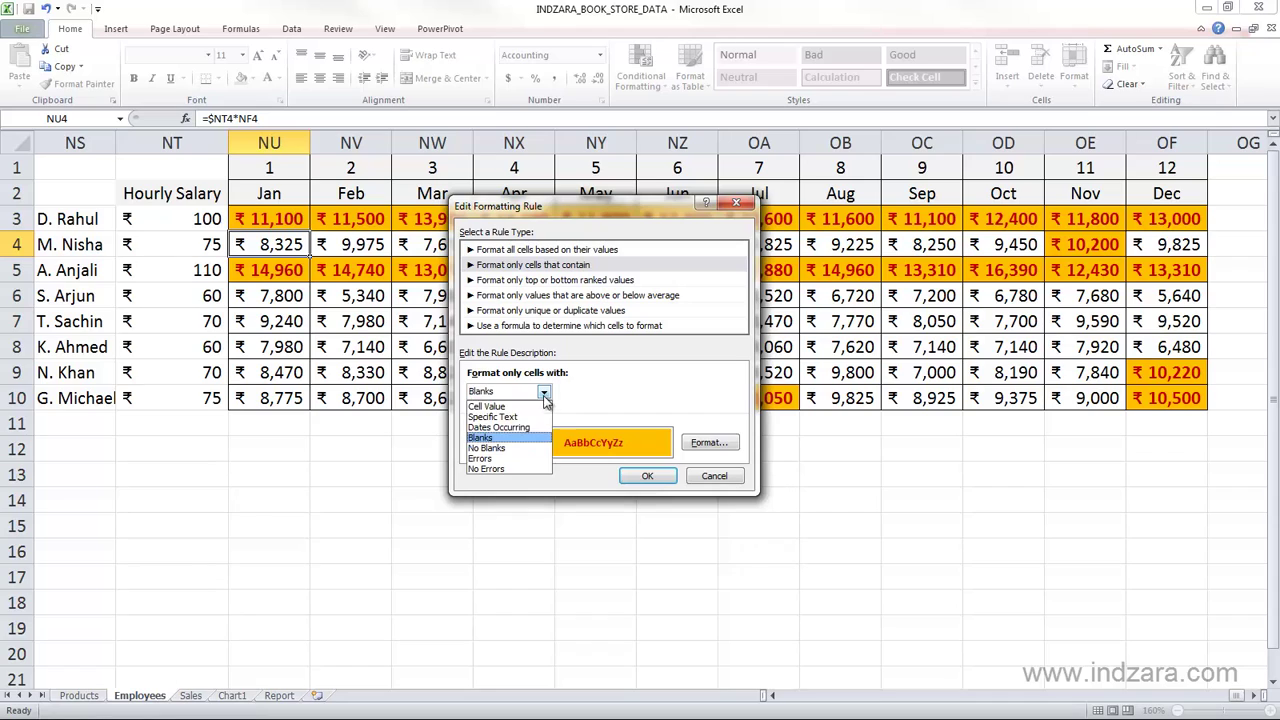
{"action": "left_click", "coordinate": [503, 449]}
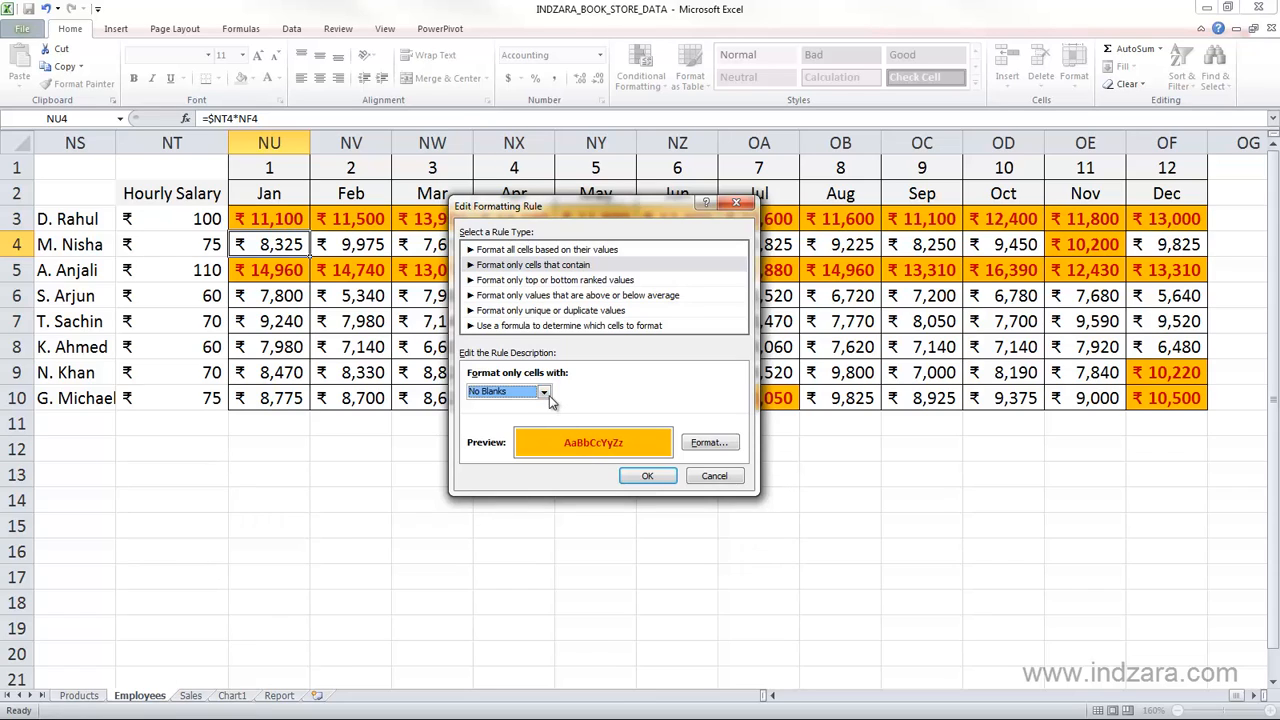
{"action": "left_click", "coordinate": [545, 392]}
{"action": "left_click", "coordinate": [492, 460]}
{"action": "left_click", "coordinate": [545, 392]}
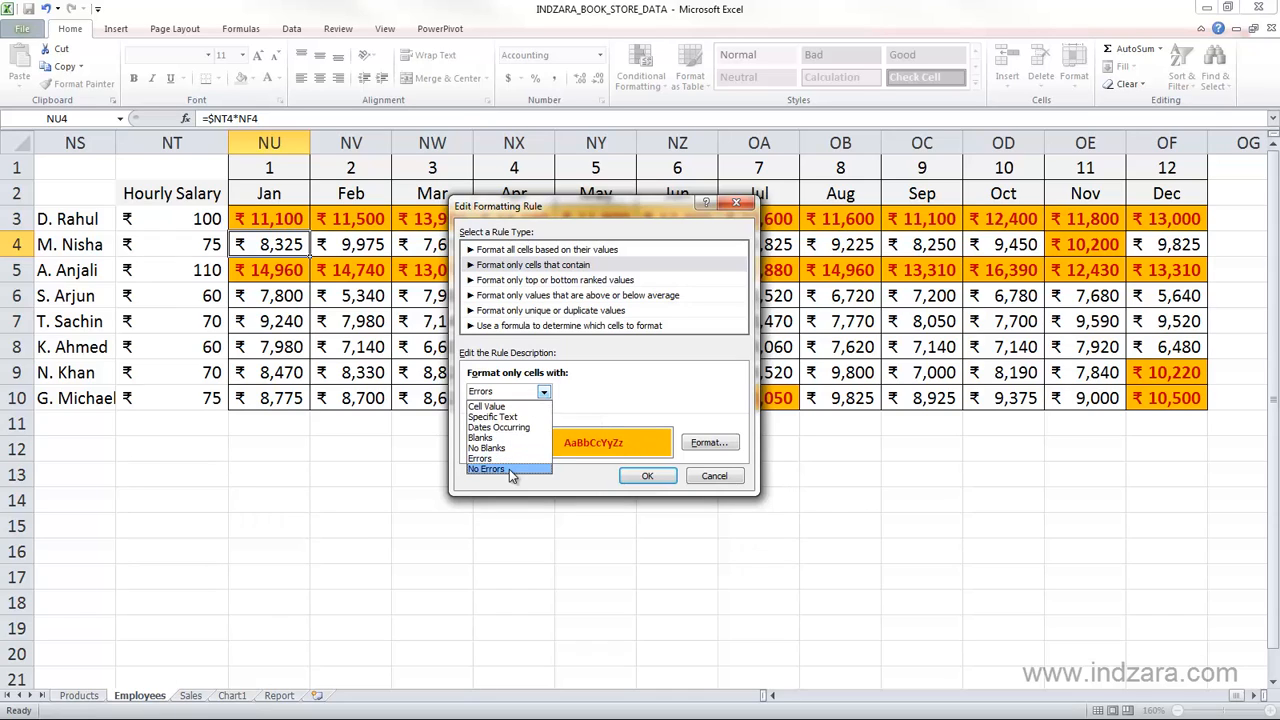
{"action": "left_click", "coordinate": [509, 469]}
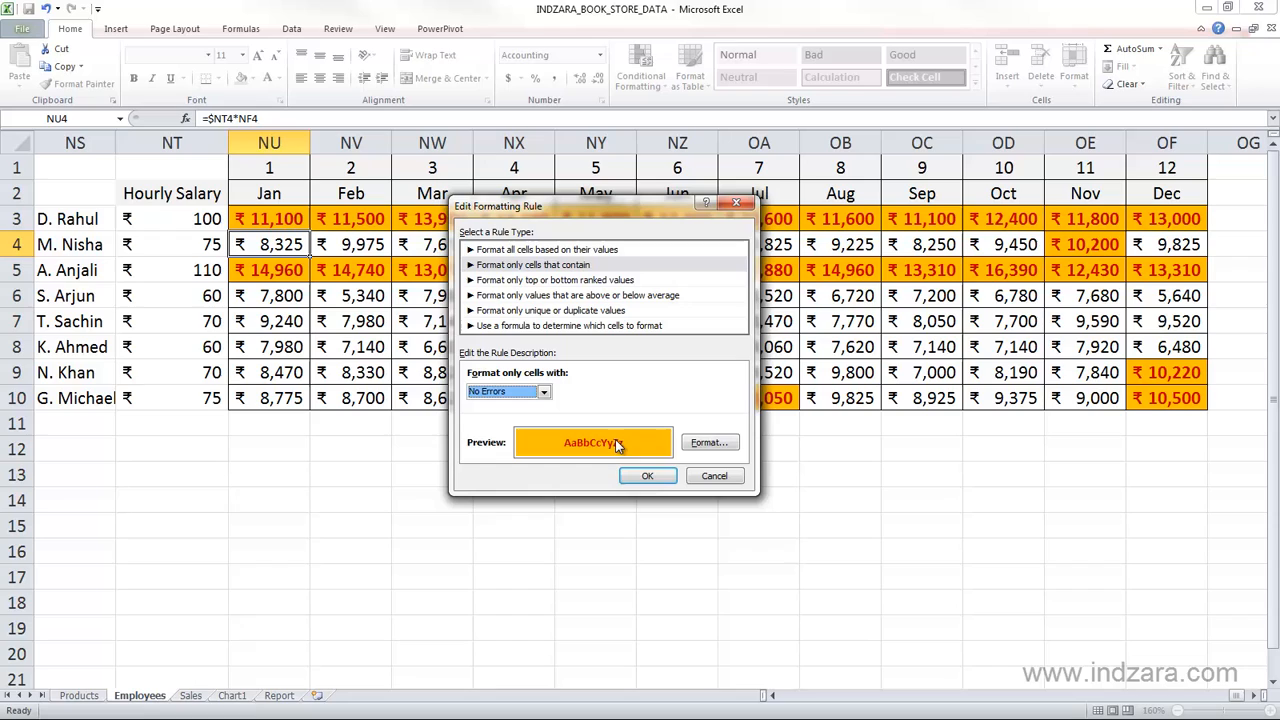